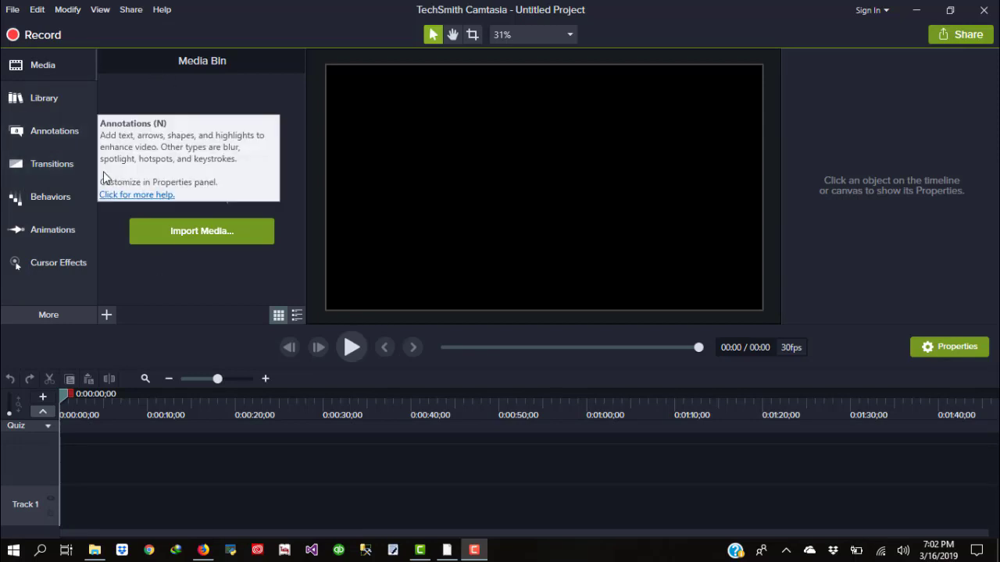
# Step: Open the Intros folder in the Camtasia 2018 library and preview the Minimal Elegance Title 1 intro
pyautogui.click(72, 108)
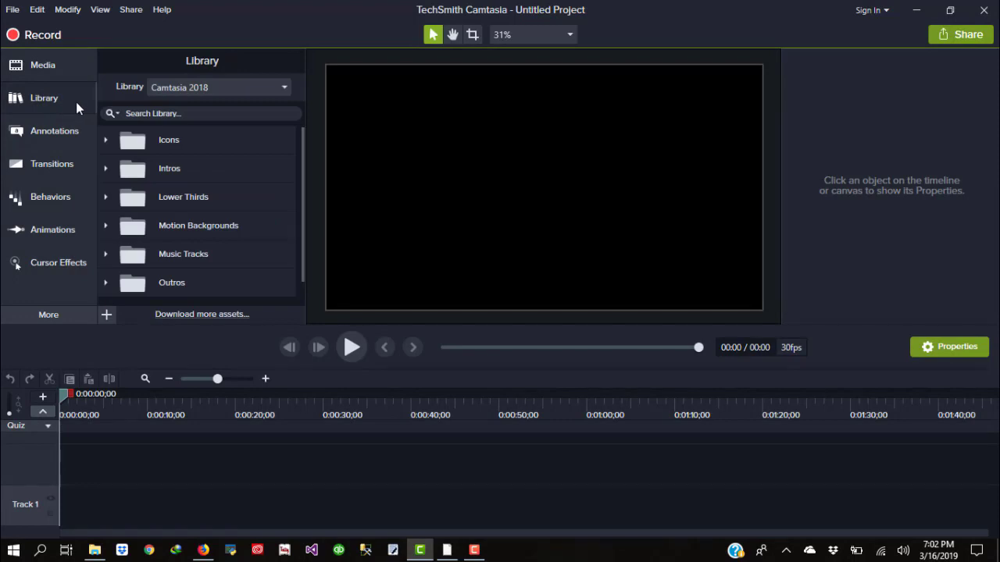
pyautogui.doubleClick(161, 171)
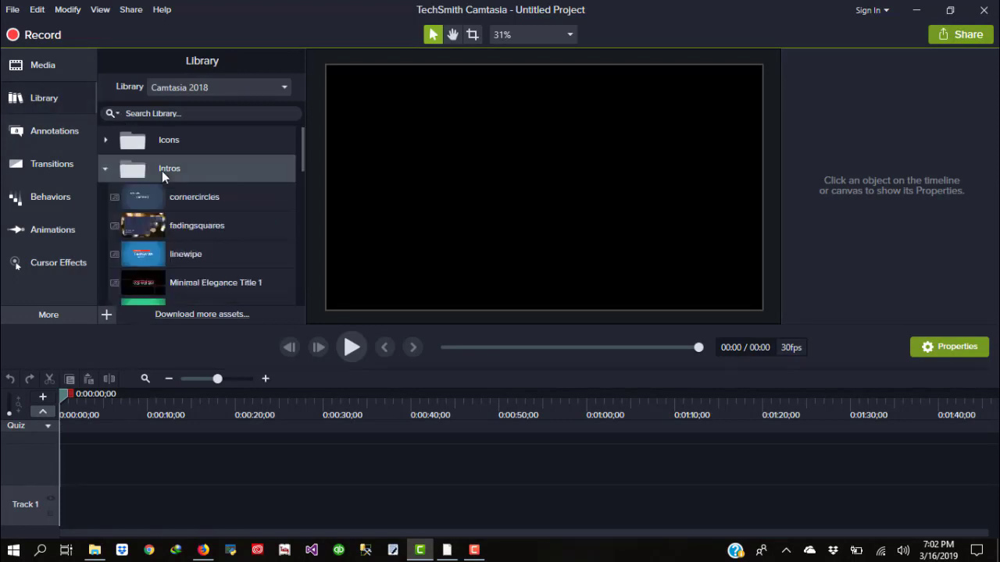
pyautogui.scroll(-1, 162, 176)
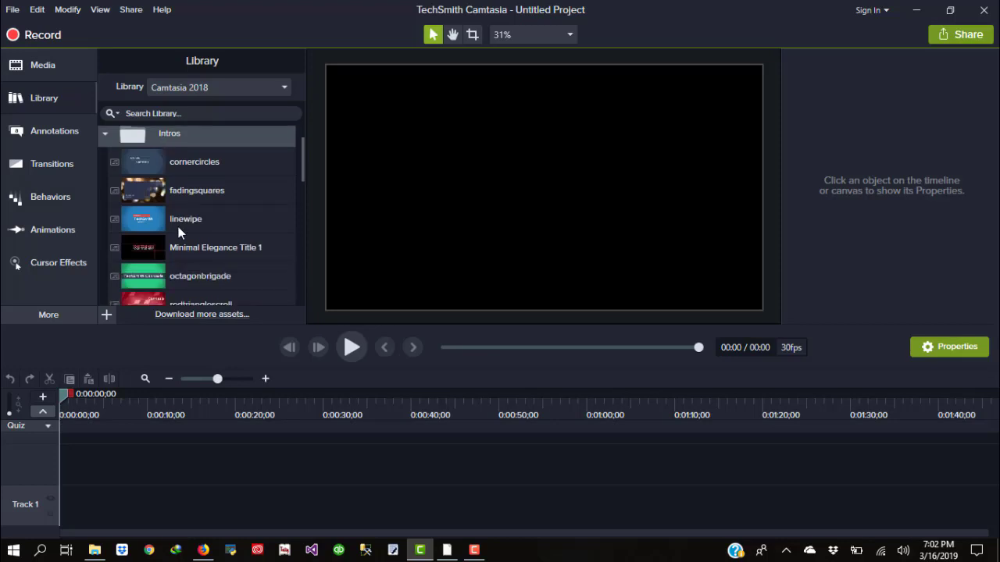
pyautogui.scroll(-1, 179, 234)
pyautogui.doubleClick(181, 212)
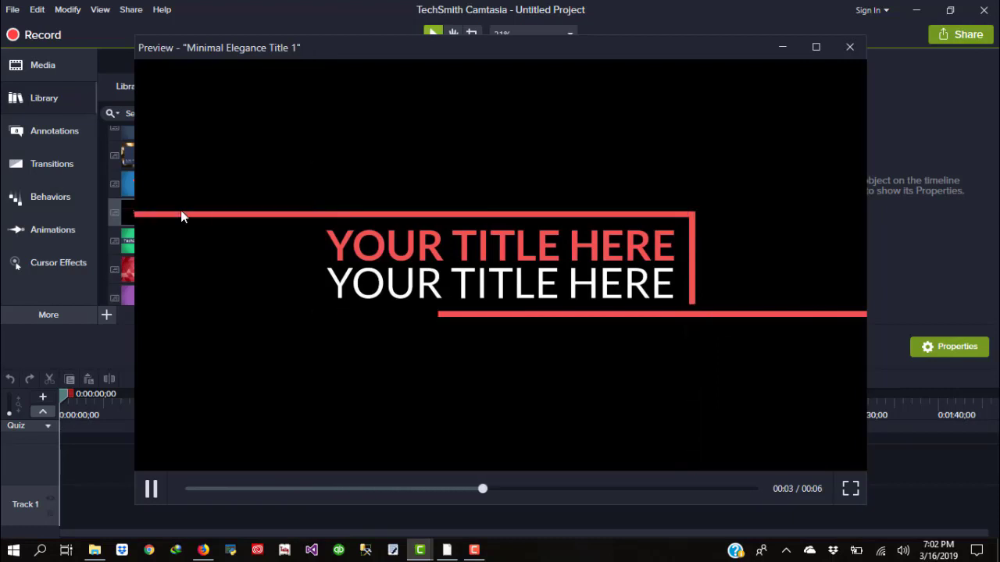
pyautogui.click(850, 47)
# Step: Preview the Simple Bright Title 3 intro from the library
pyautogui.scroll(-3, 256, 227)
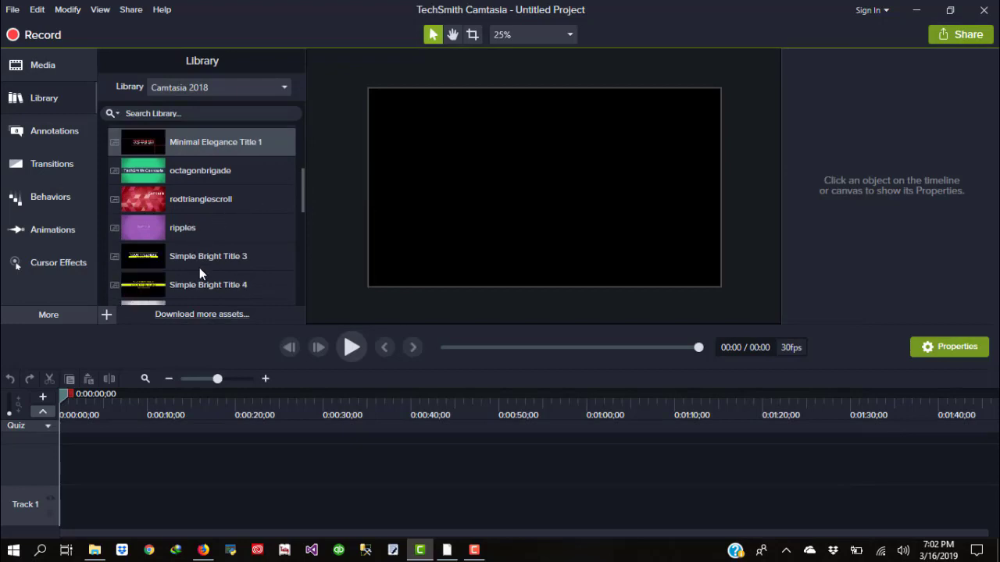
pyautogui.doubleClick(198, 270)
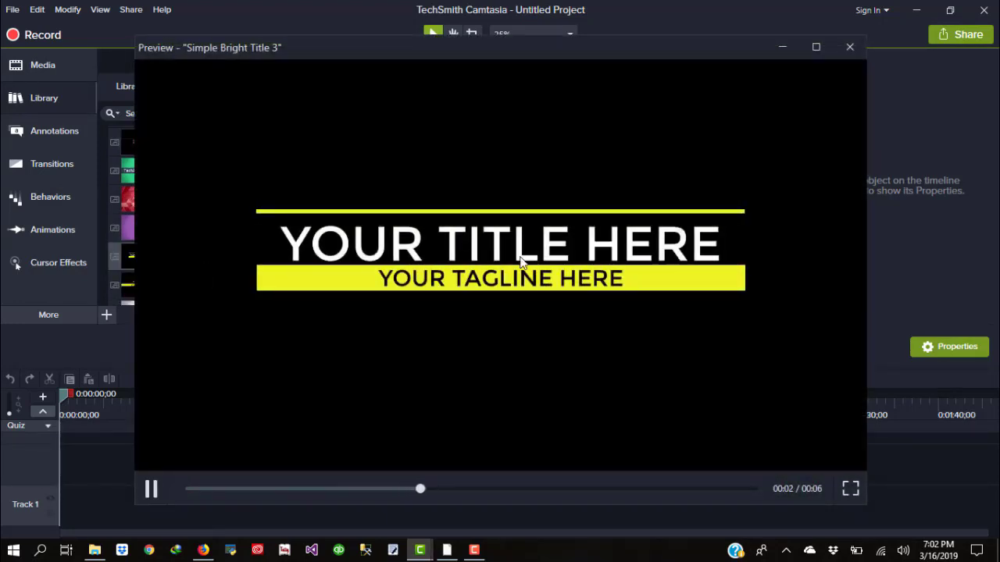
pyautogui.click(846, 47)
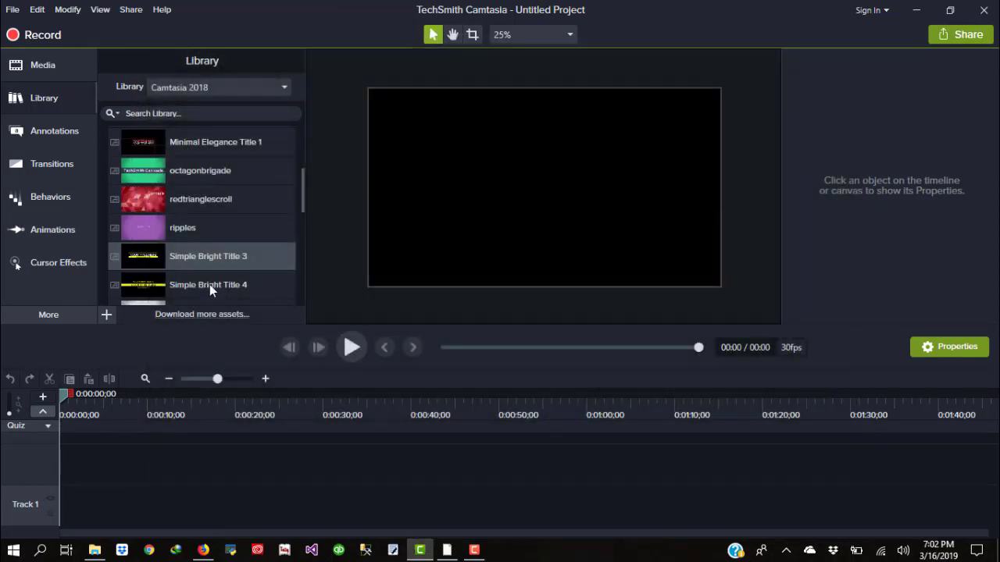
# Step: Find the spinningcomputer intro in the library and preview it
pyautogui.scroll(-2, 210, 289)
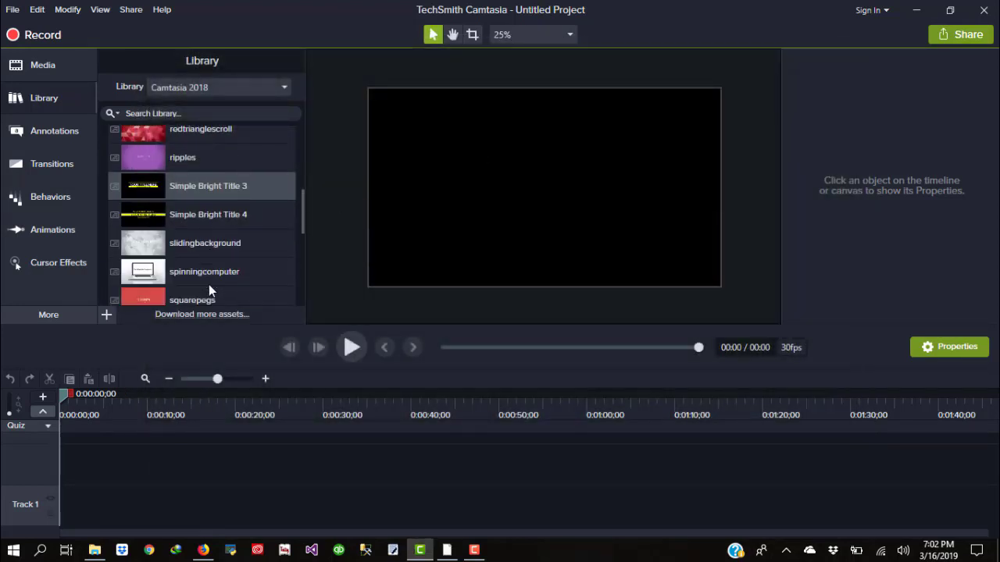
pyautogui.click(207, 285)
pyautogui.doubleClick(209, 286)
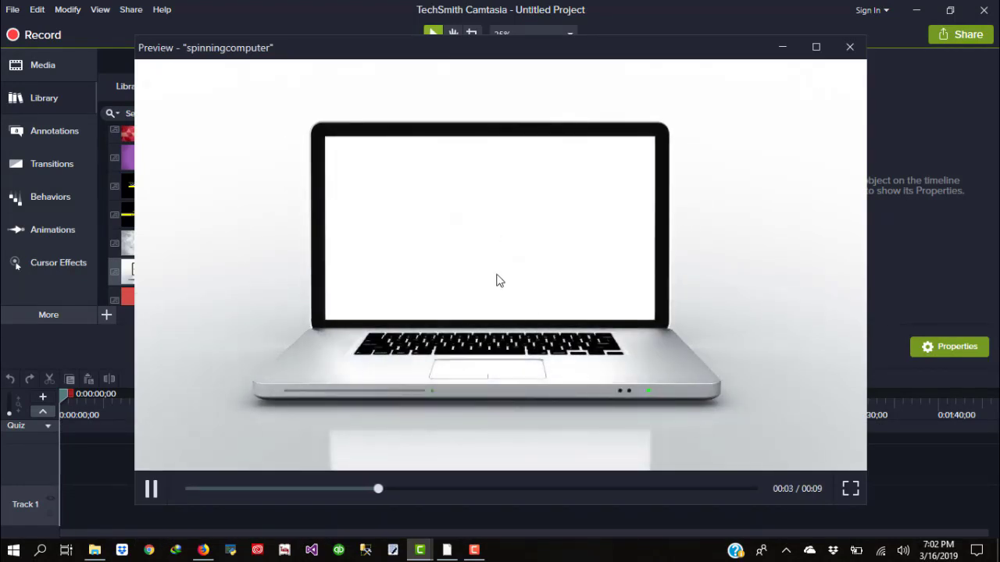
pyautogui.click(850, 47)
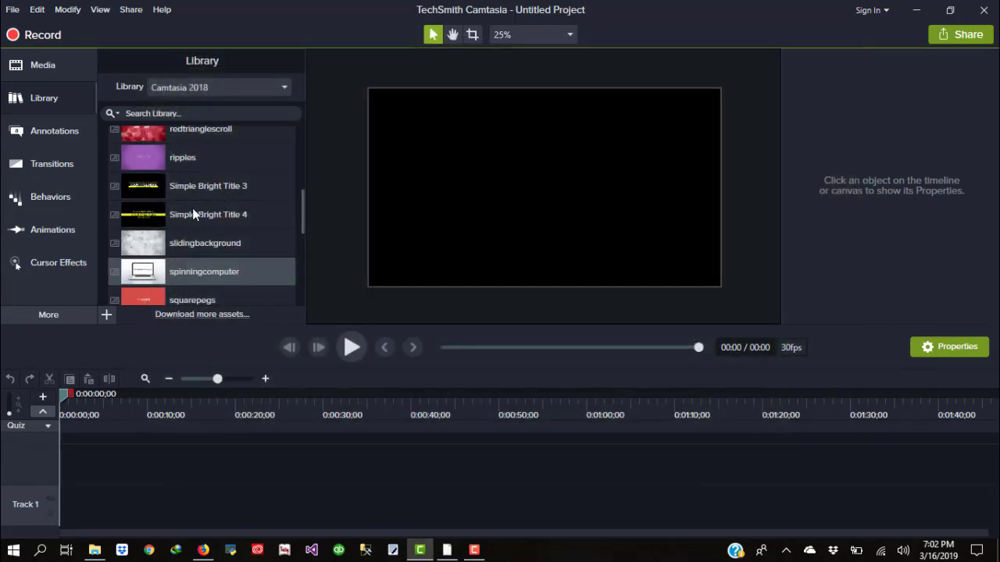
# Step: Add the spinningcomputer intro to the start of Track 2 and play it back on the canvas
pyautogui.moveTo(156, 271); pyautogui.dragTo(75, 458)
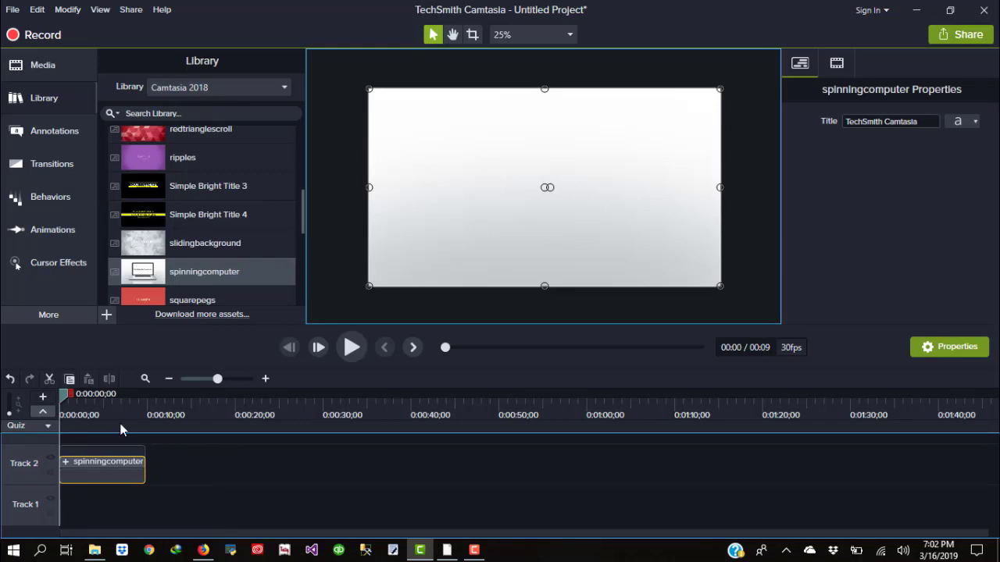
pyautogui.click(350, 348)
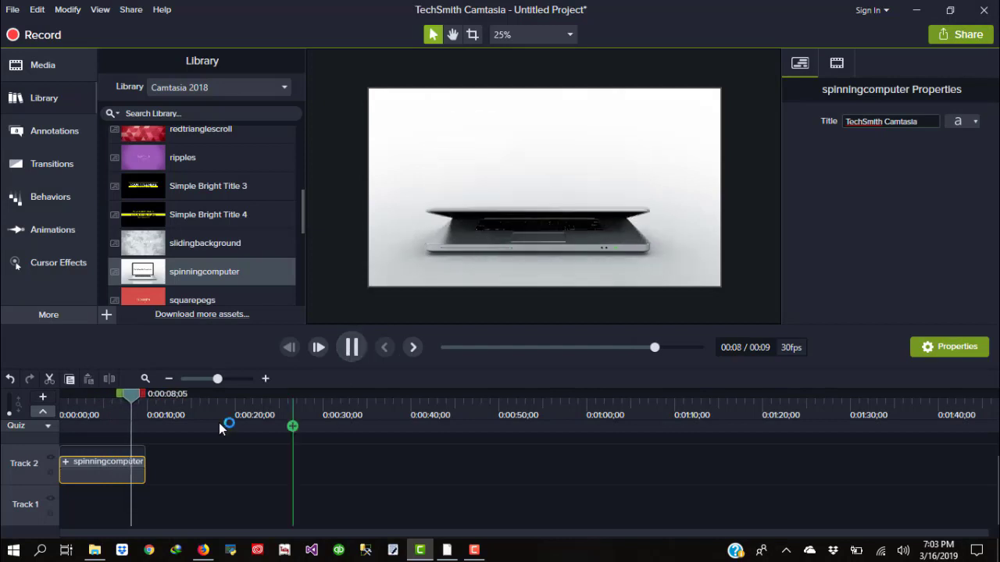
pyautogui.click(352, 348)
pyautogui.click(352, 348)
pyautogui.click(351, 347)
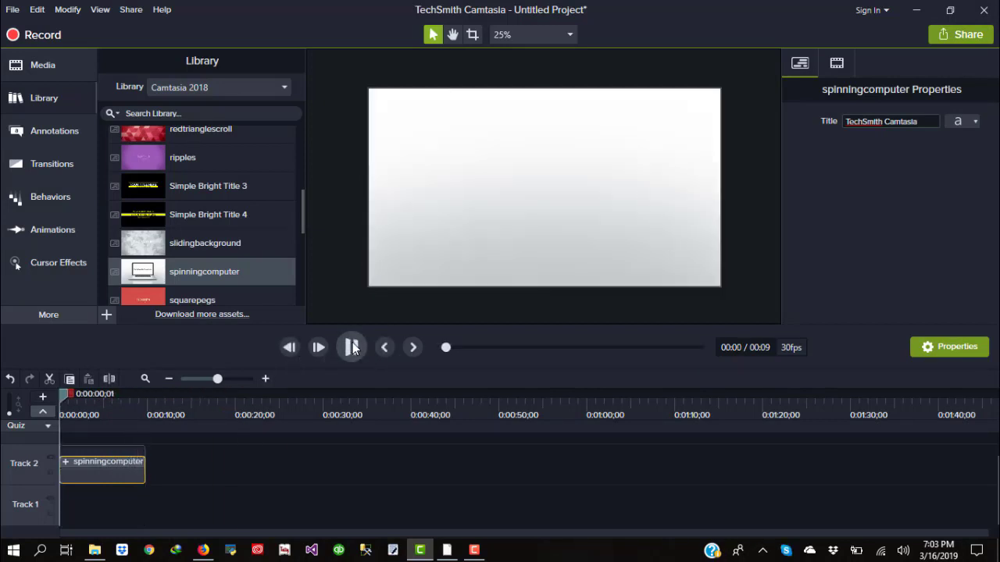
pyautogui.click(352, 347)
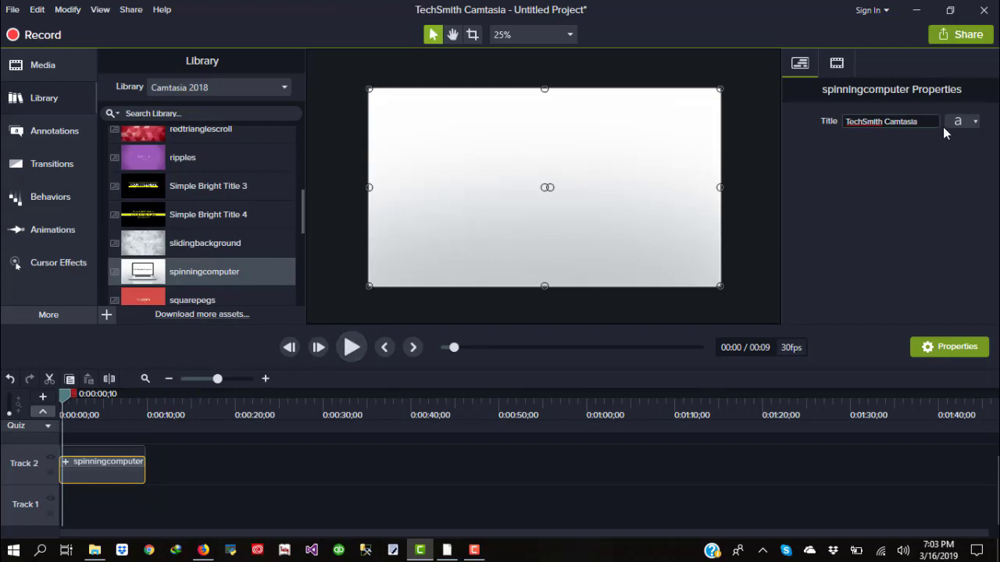
# Step: Set the spinningcomputer intro's title to NOODAAN and play the timeline to check it
pyautogui.tripleClick(883, 123)
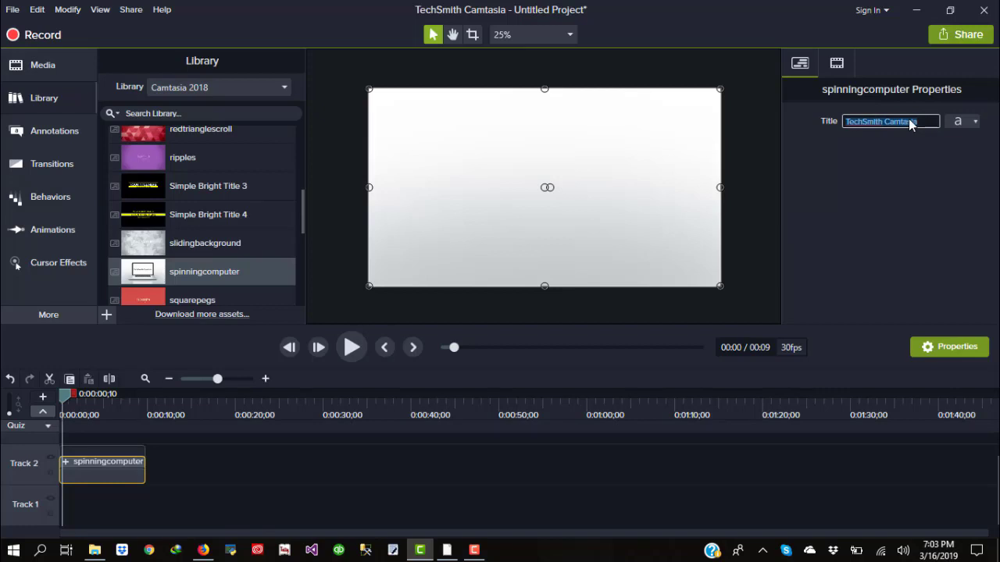
pyautogui.write('NOODAAN')
pyautogui.click(200, 469)
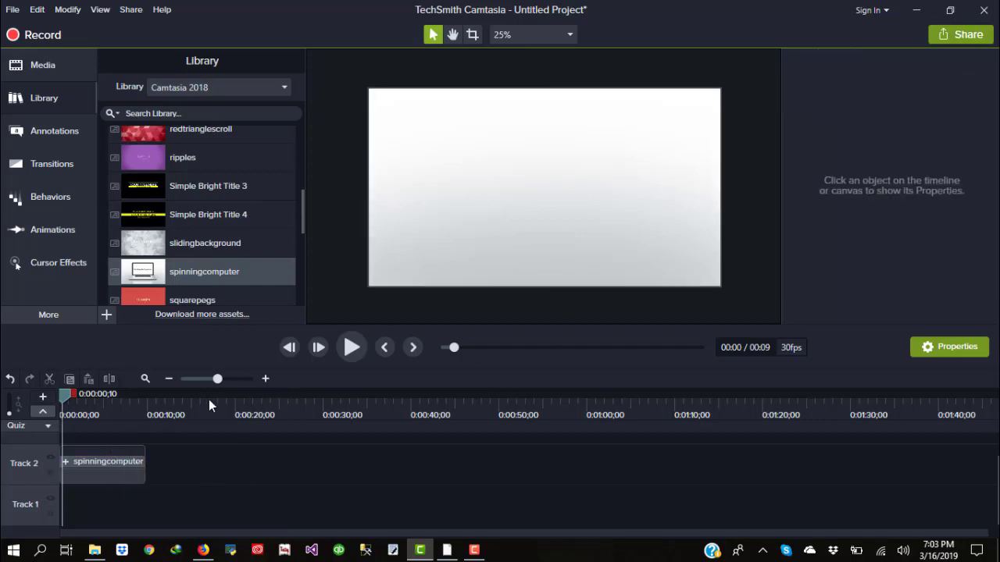
pyautogui.click(349, 351)
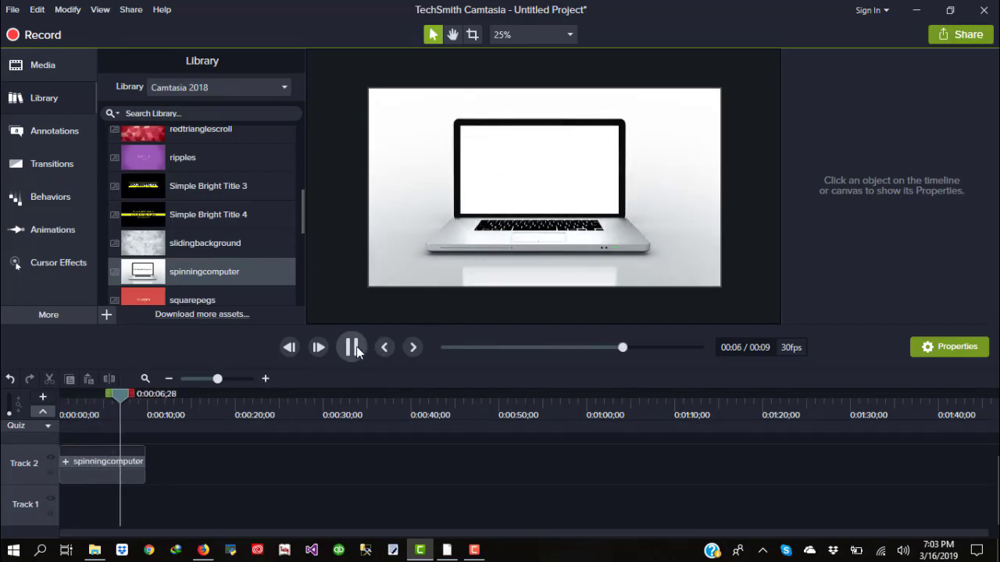
# Step: Preview the State intro from the library
pyautogui.scroll(-2, 228, 280)
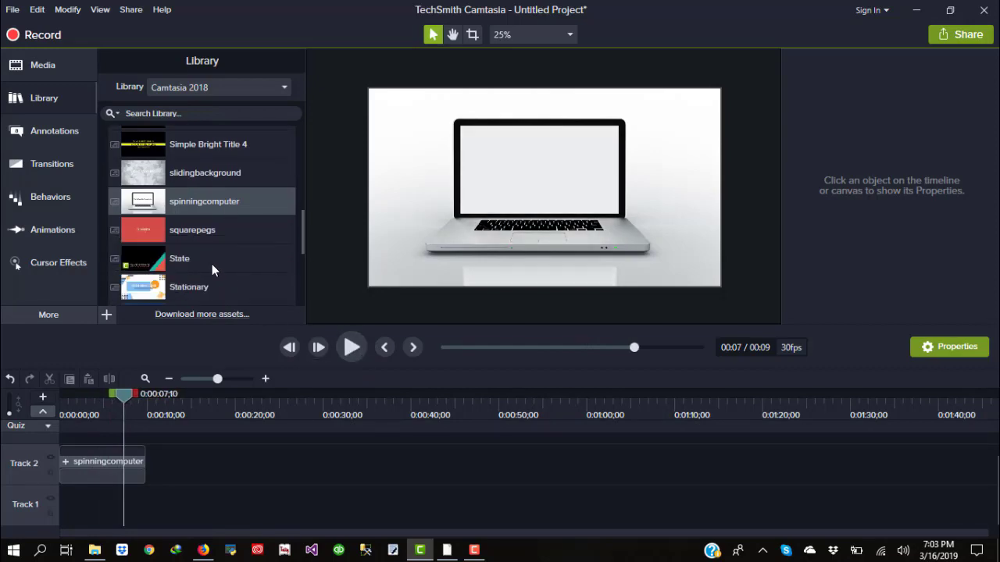
pyautogui.doubleClick(192, 258)
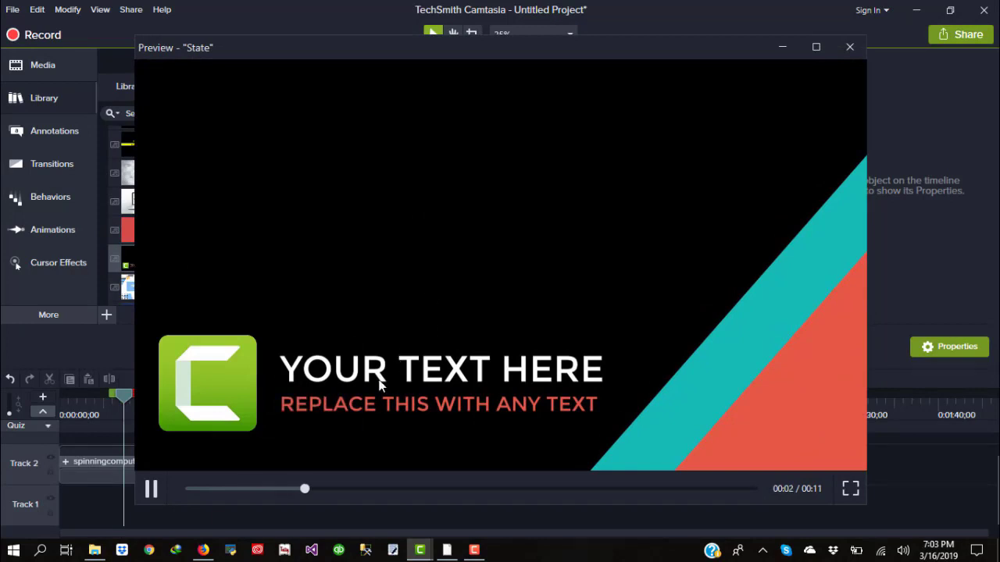
pyautogui.click(849, 48)
# Step: Delete the spinningcomputer clip from Track 2 and place the State intro at the start of that track instead
pyautogui.click(94, 464)
pyautogui.rightClick(94, 465)
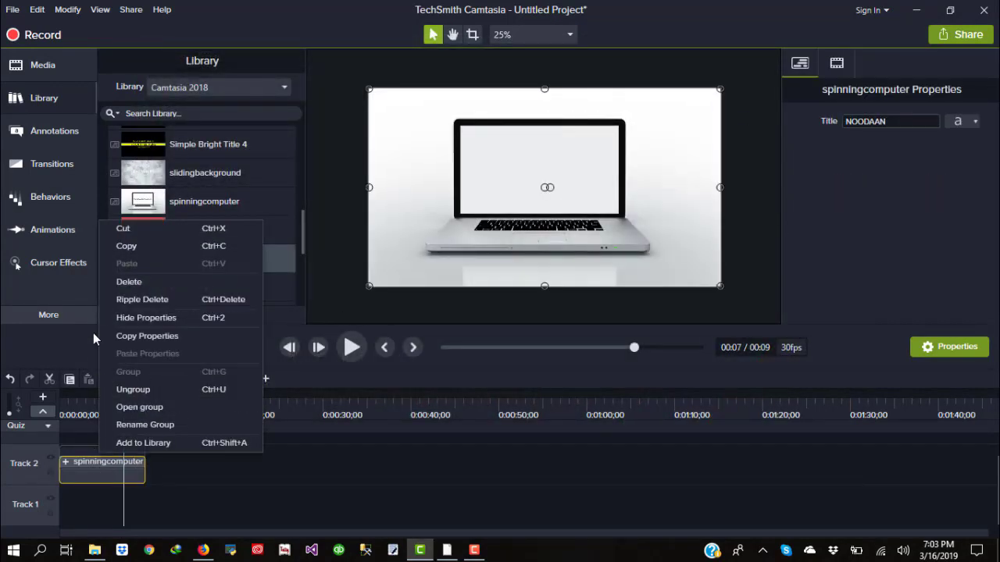
pyautogui.click(129, 282)
pyautogui.moveTo(143, 258); pyautogui.dragTo(50, 464)
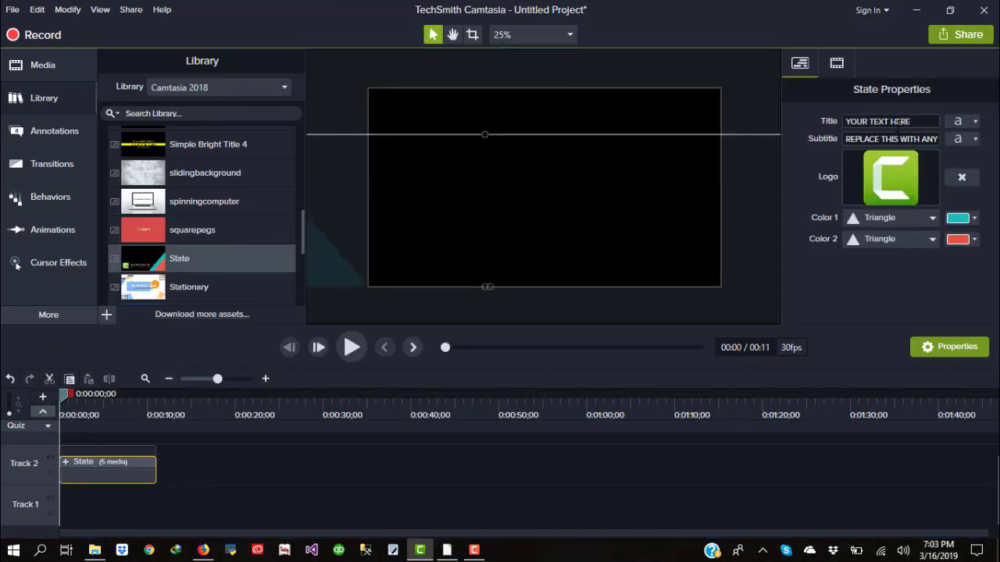
# Step: Set the State intro's title to NOODAAN and its subtitle to "Offical Channell", and play the result
pyautogui.click(918, 121)
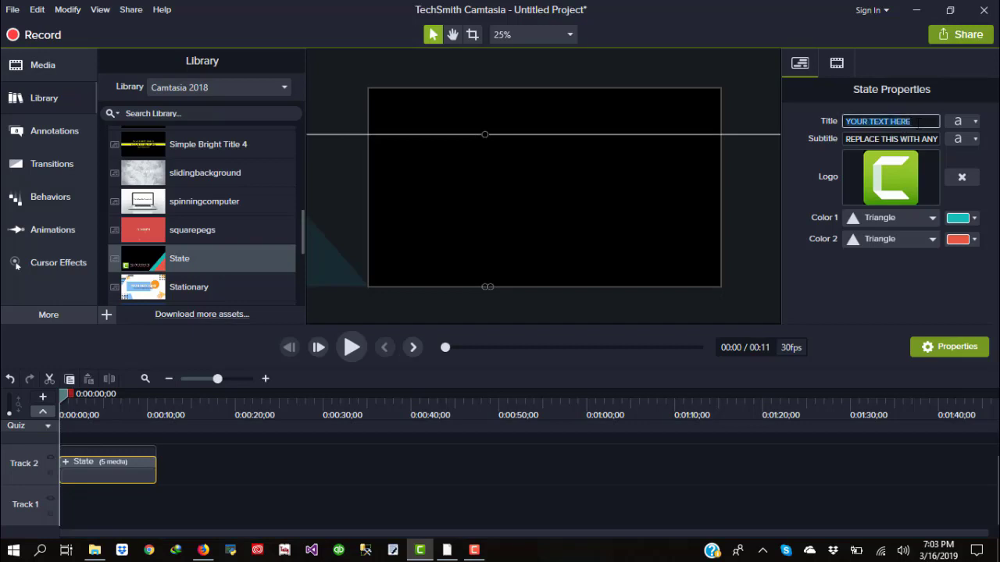
pyautogui.write('NO')
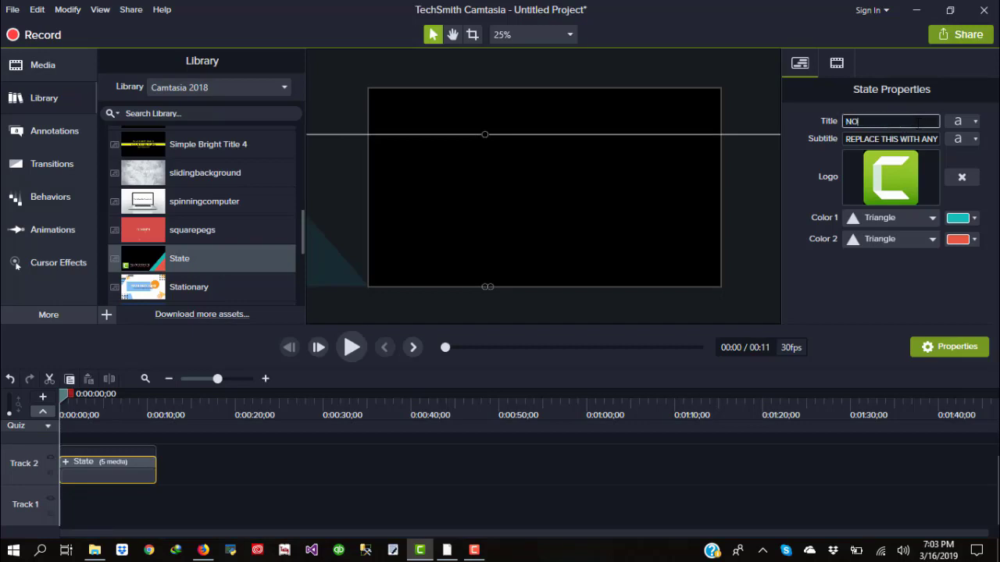
pyautogui.write('ODAAN')
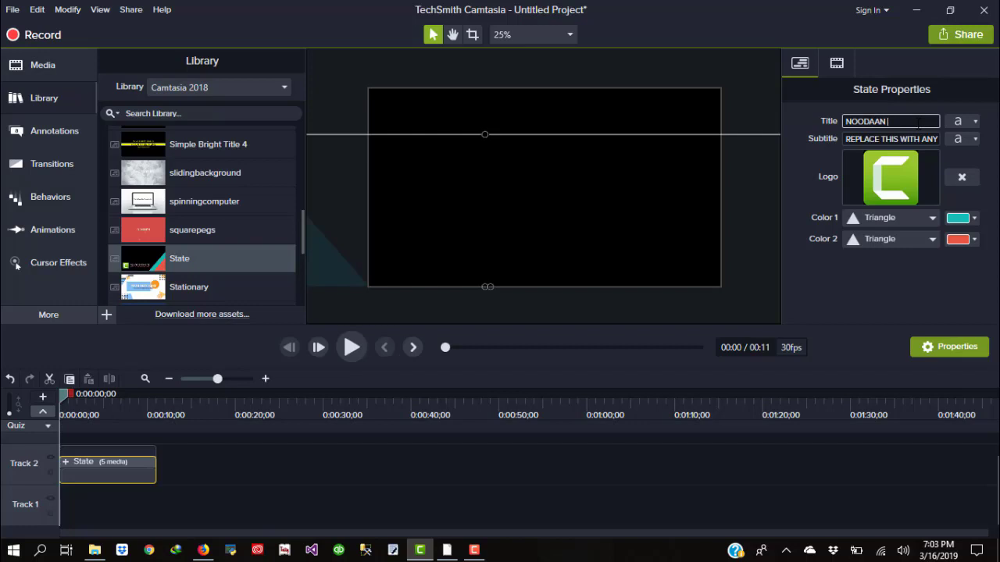
pyautogui.click(933, 139)
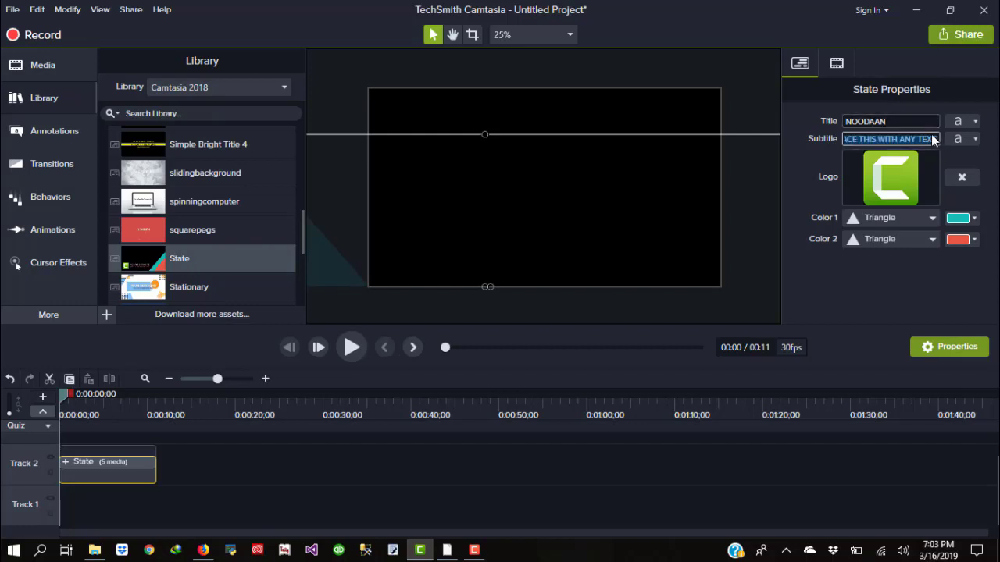
pyautogui.write('Offical C')
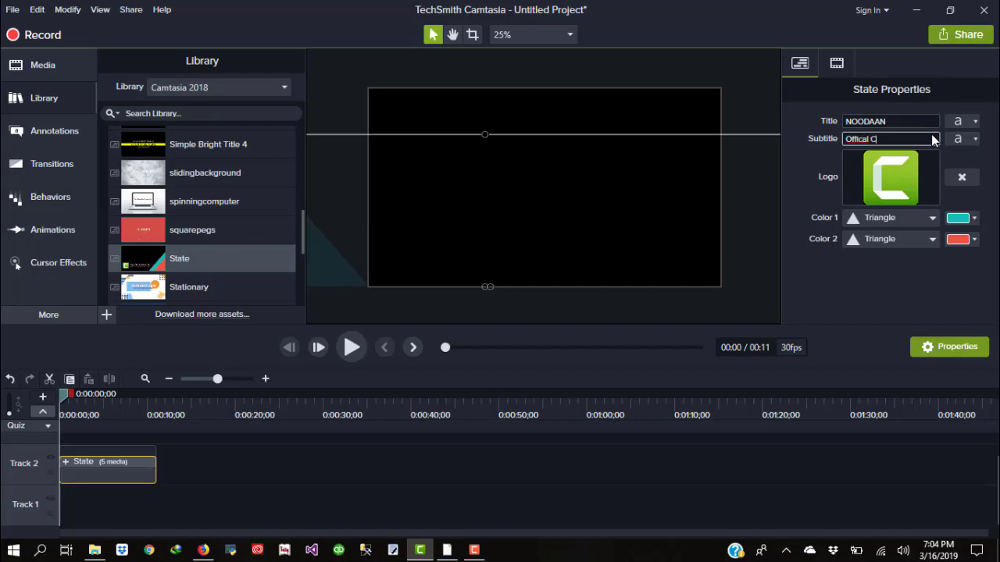
pyautogui.write('hannell')
pyautogui.click(344, 353)
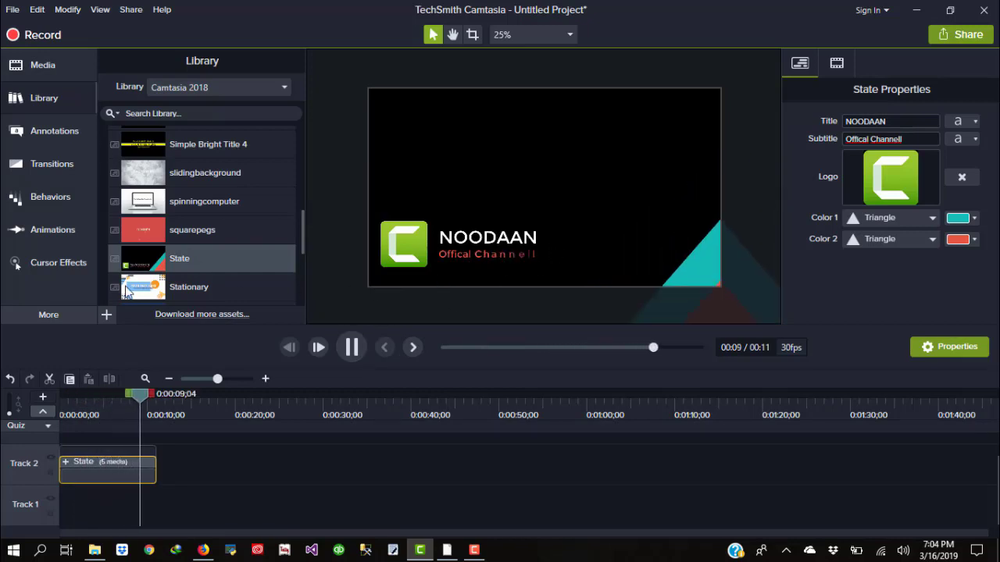
# Step: Delete the State clip from Track 2 and collapse the Intros folder in the library
pyautogui.rightClick(124, 466)
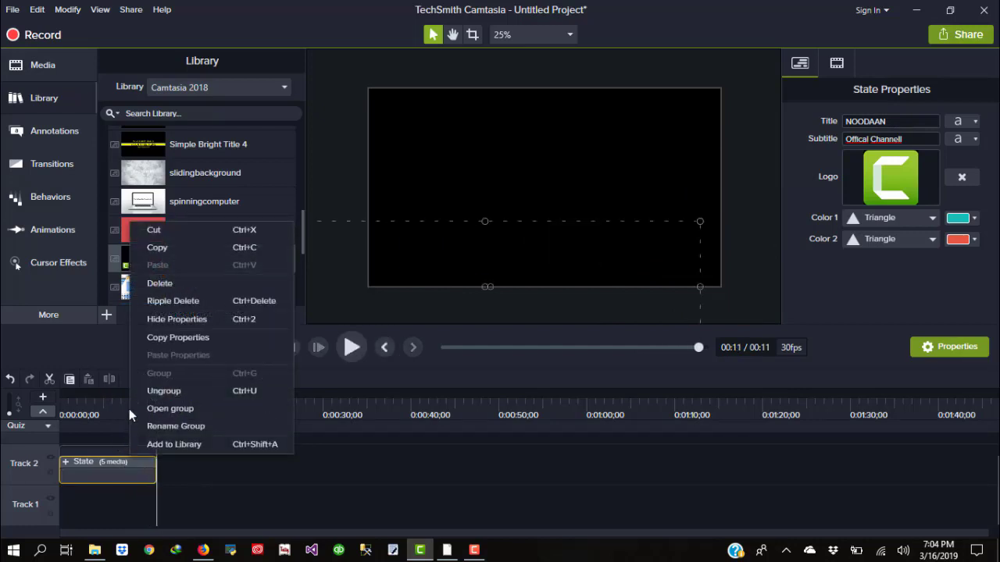
pyautogui.click(159, 283)
pyautogui.scroll(4, 148, 213)
pyautogui.scroll(3, 149, 214)
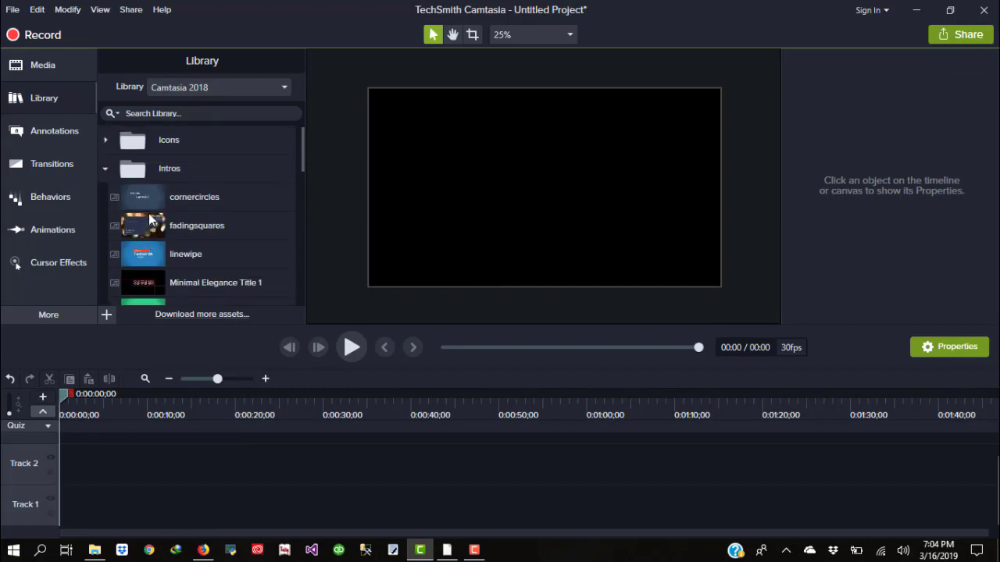
pyautogui.click(109, 167)
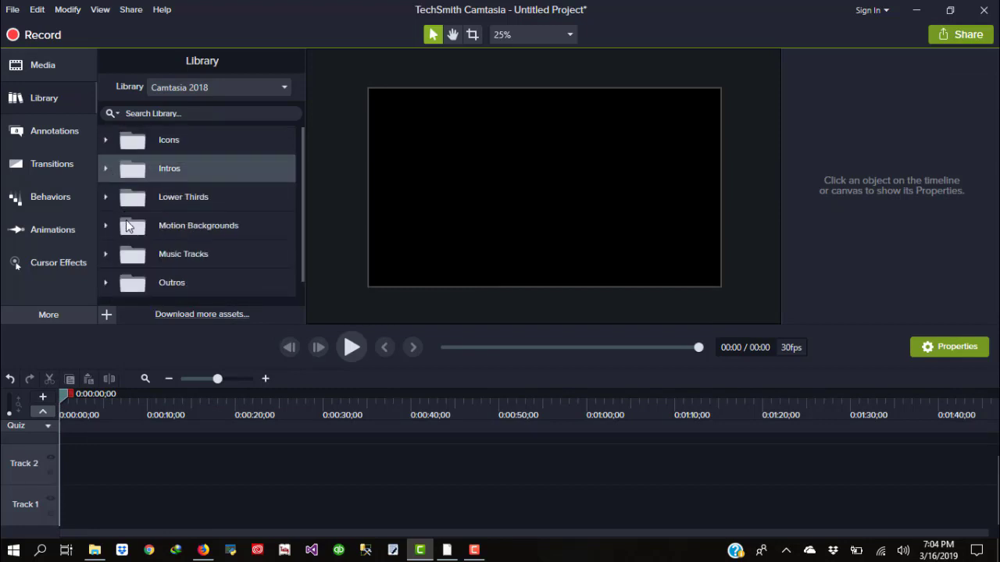
# Step: Preview Simple Bright Outro 3 from the library's Outros folder and add it to the start of Track 2
pyautogui.click(157, 284)
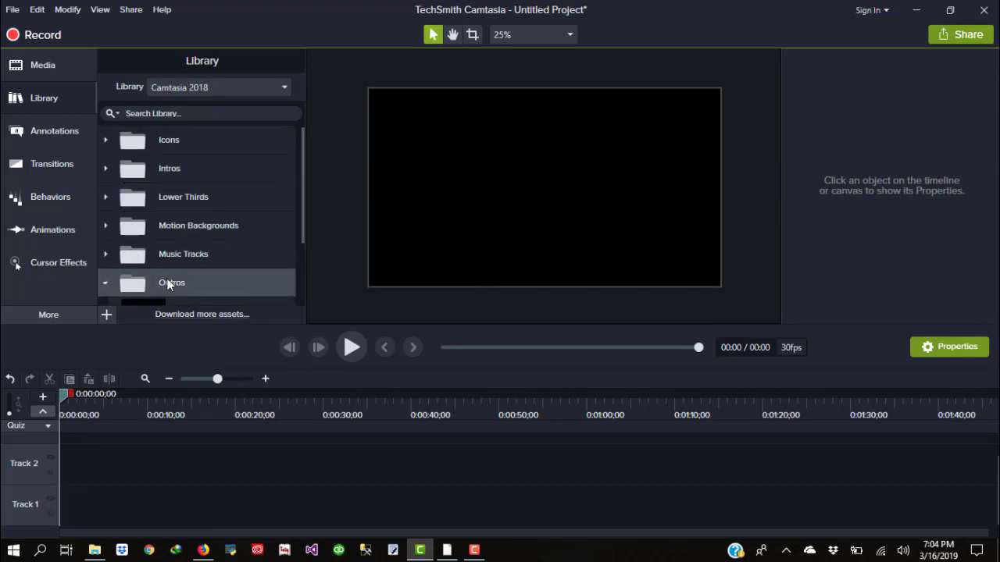
pyautogui.doubleClick(160, 284)
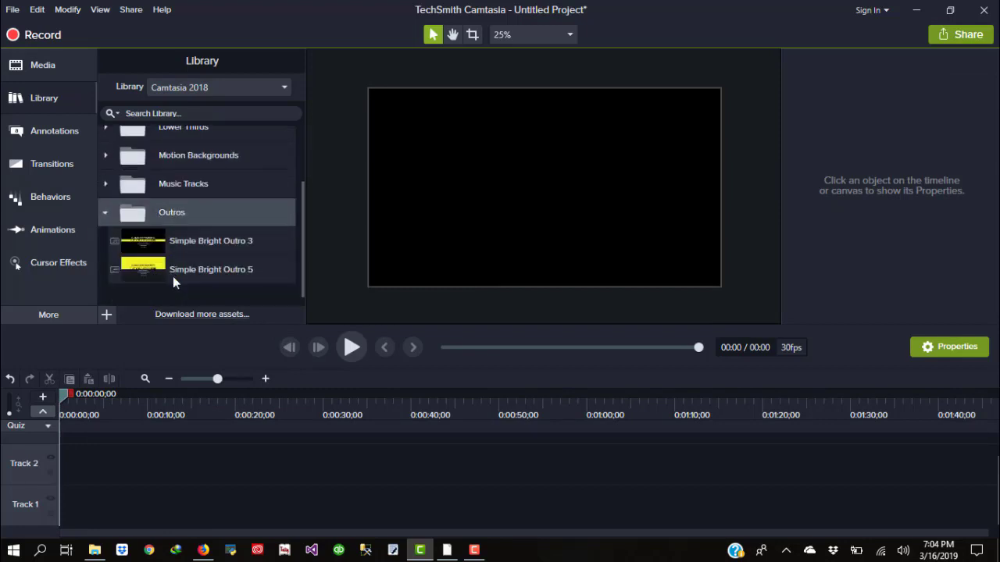
pyautogui.click(184, 229)
pyautogui.doubleClick(185, 232)
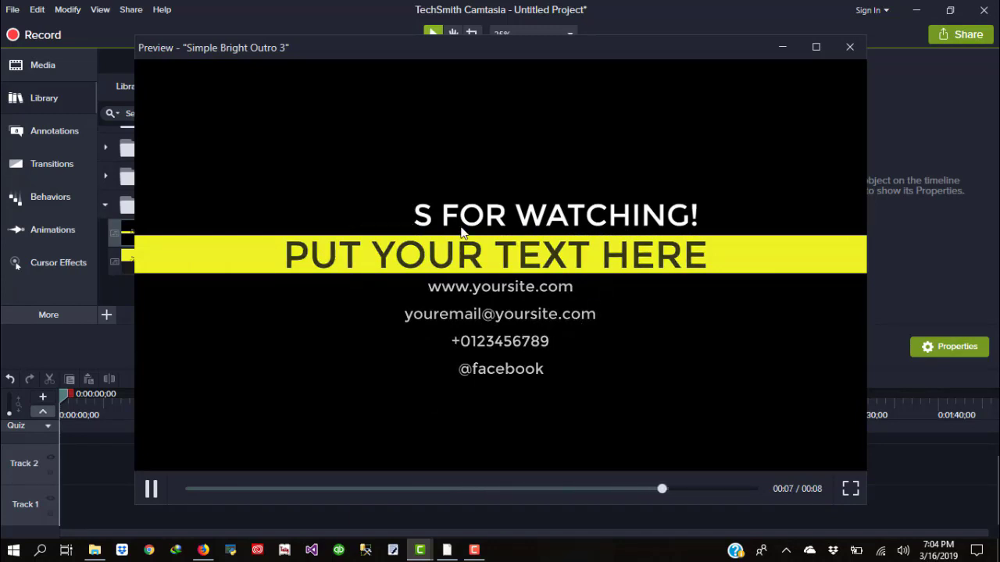
pyautogui.click(848, 47)
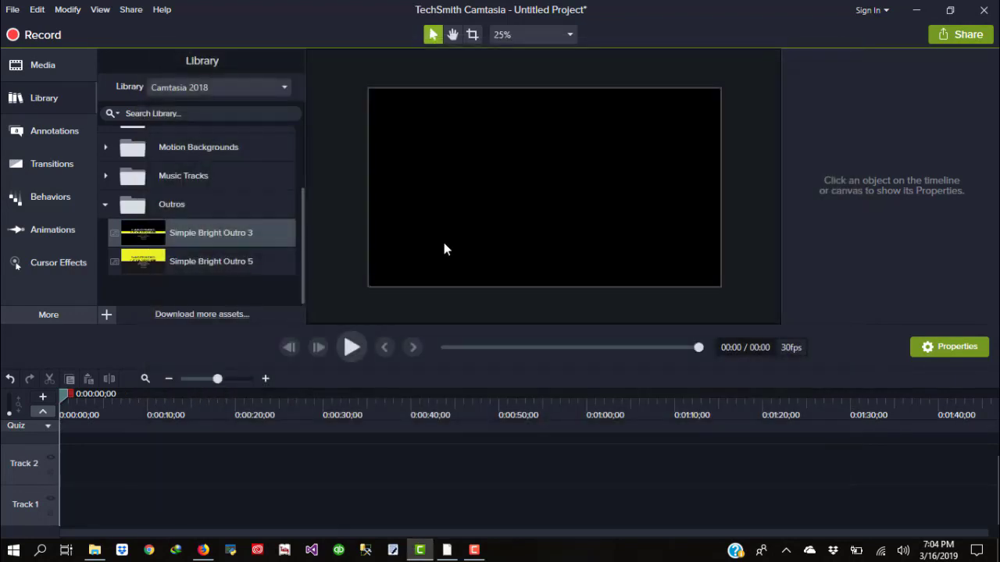
pyautogui.moveTo(203, 244); pyautogui.dragTo(54, 472)
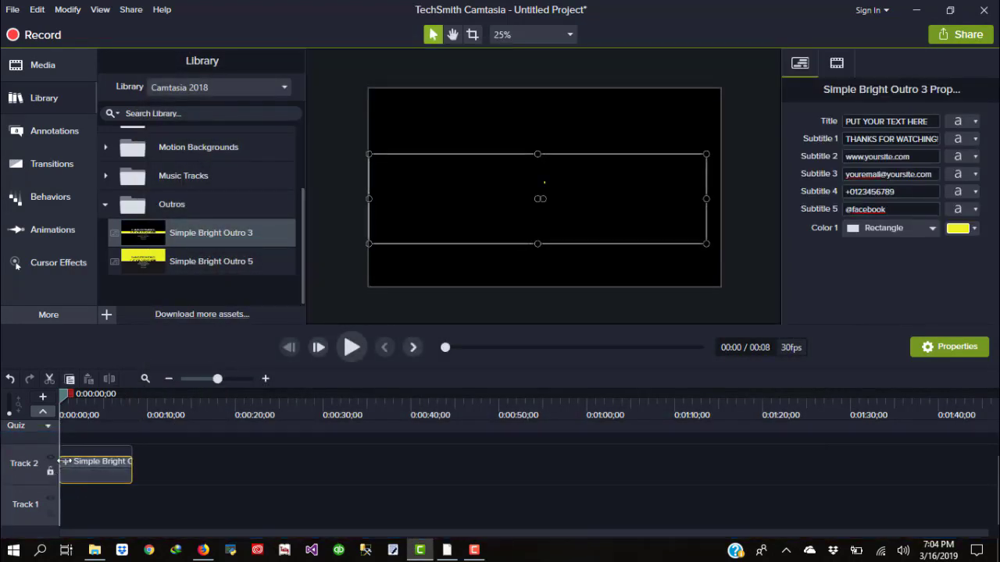
# Step: Display the outro about 2 seconds in and examine its editable title, subtitle and colour properties
pyautogui.click(83, 395)
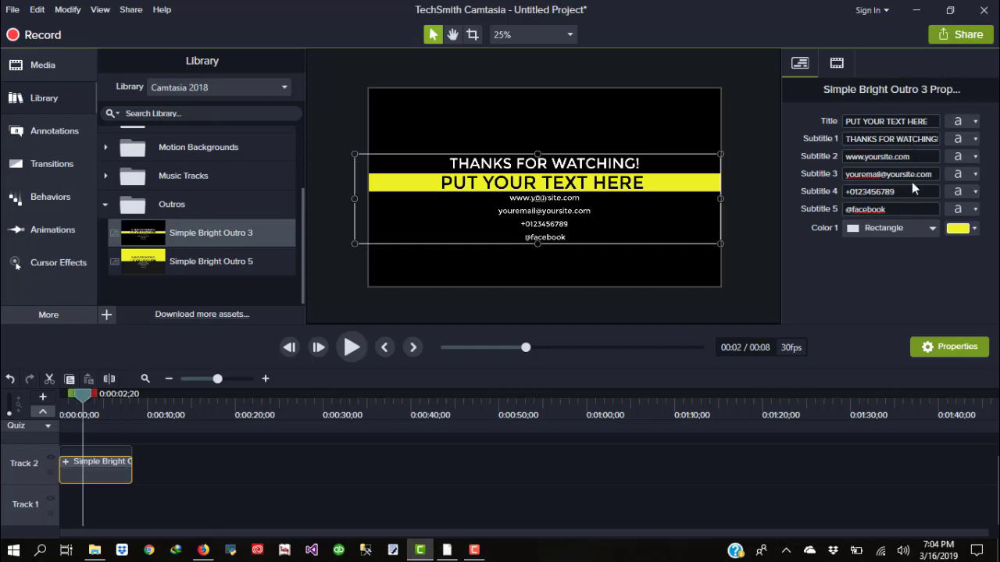
pyautogui.click(181, 463)
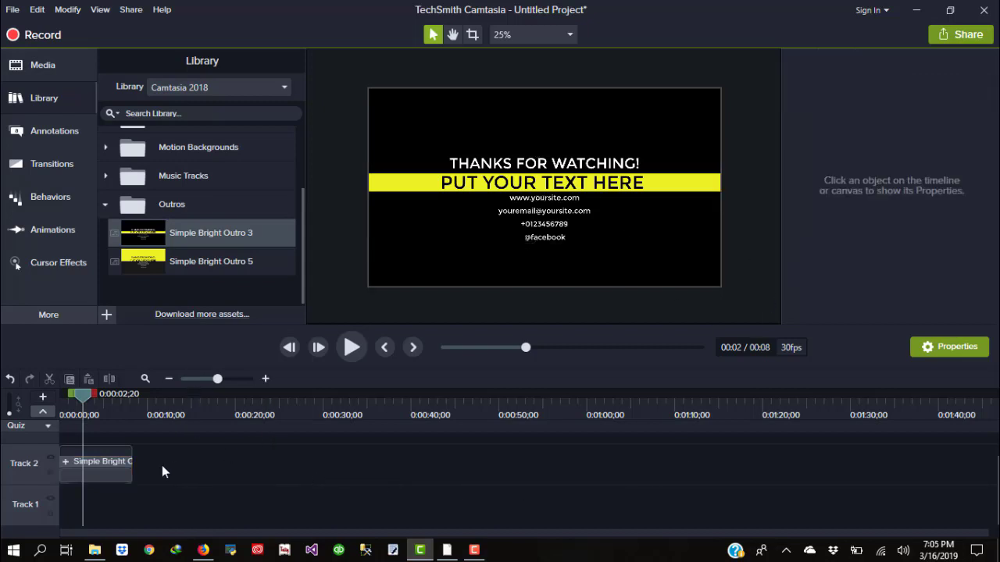
pyautogui.click(539, 198)
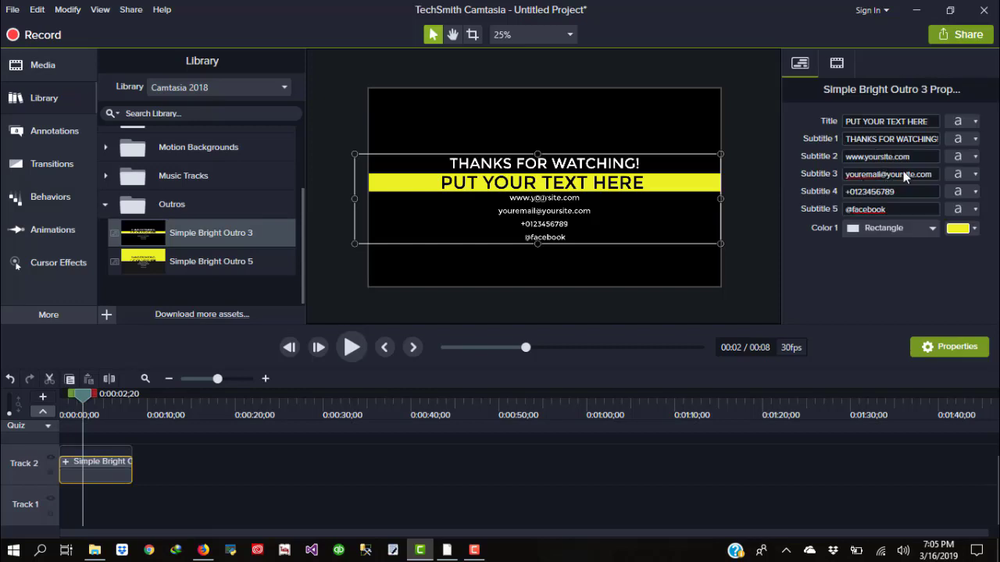
# Step: Collapse the Outros folder in the library and delete the Simple Bright Outro 3 clip from Track 2
pyautogui.click(107, 205)
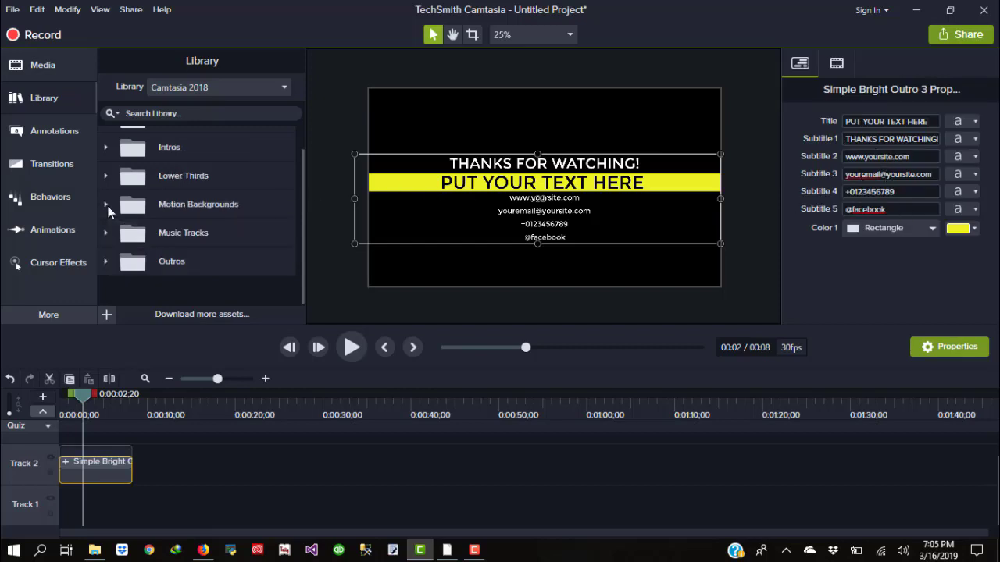
pyautogui.rightClick(117, 458)
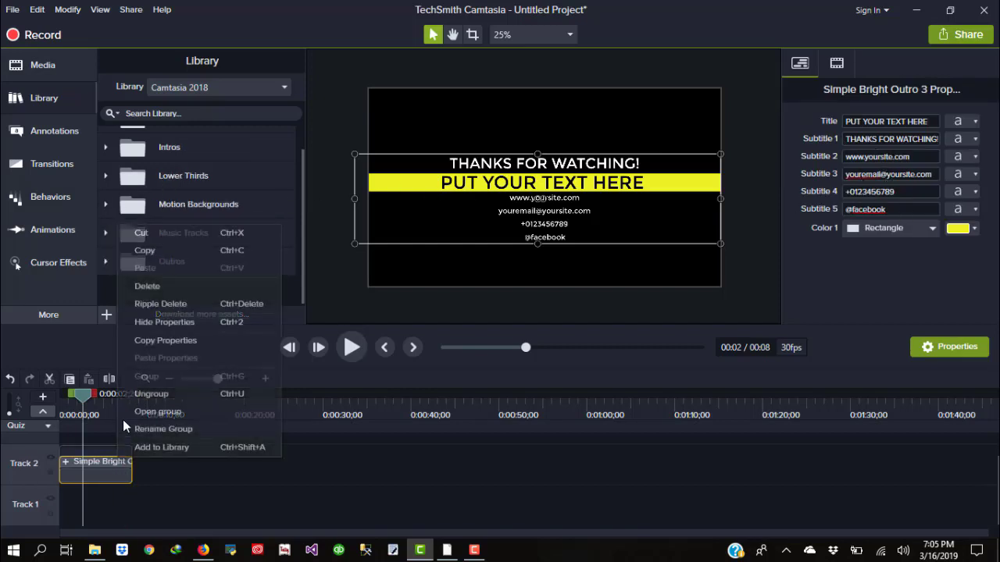
pyautogui.click(149, 286)
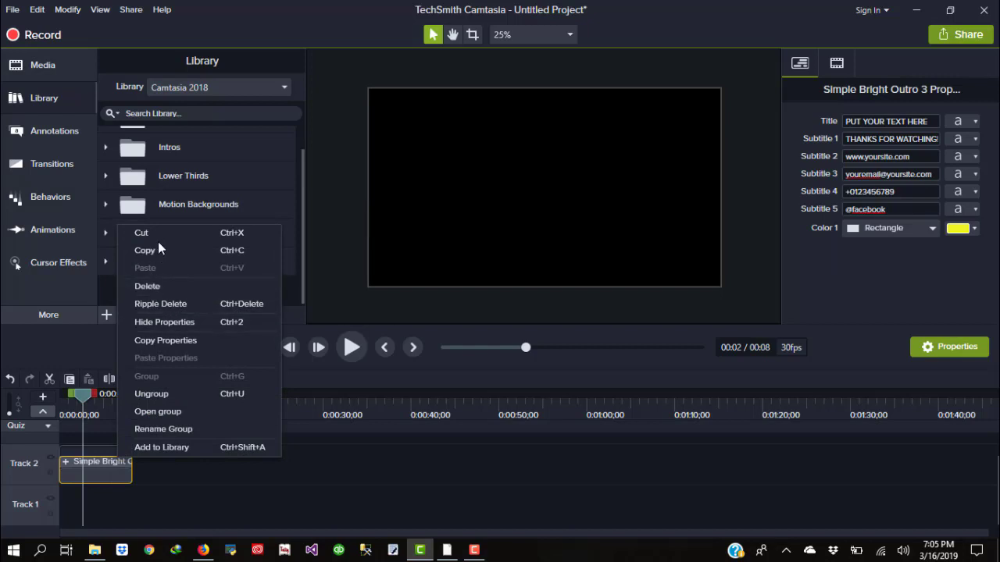
# Step: Expand the library's Lower Thirds folder and preview the Assist lower third
pyautogui.click(183, 178)
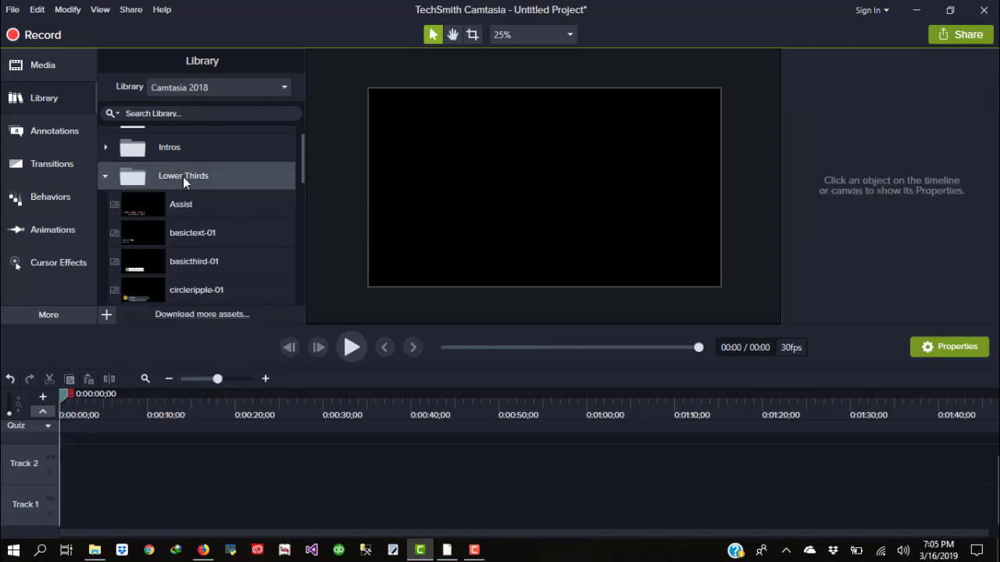
pyautogui.doubleClick(195, 211)
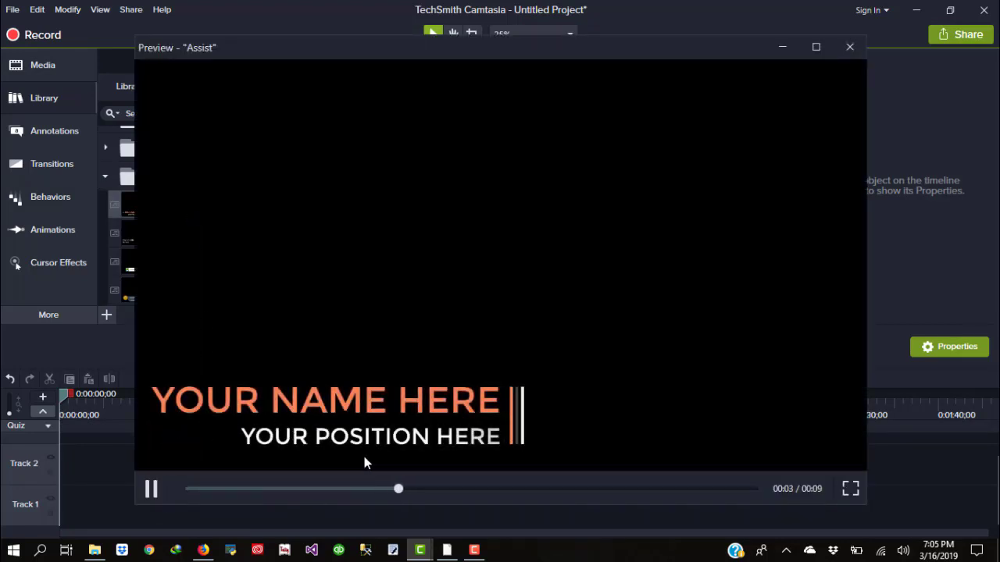
pyautogui.click(850, 47)
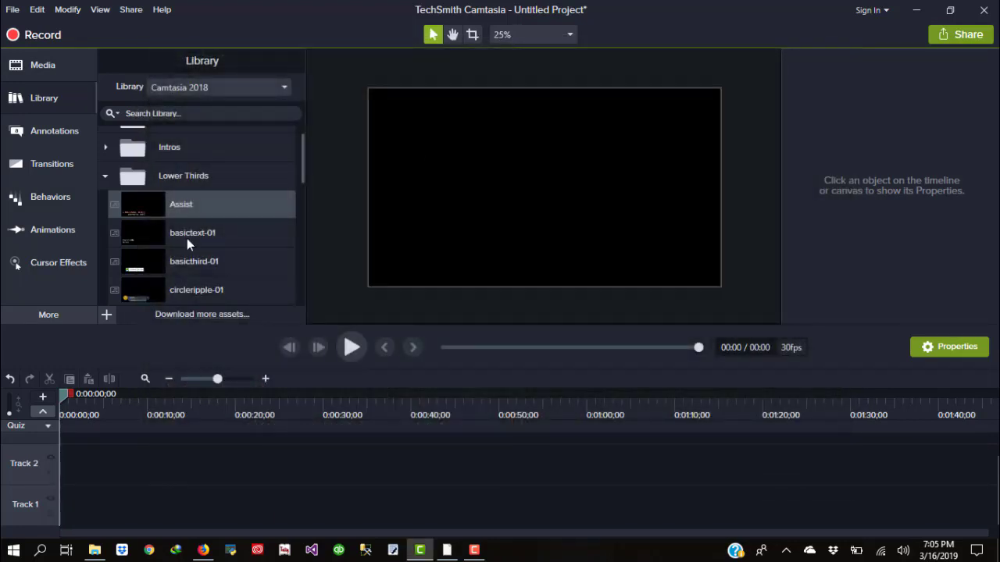
# Step: Preview the Plaster lower third and add it to the start of Track 1
pyautogui.scroll(-2, 183, 246)
pyautogui.scroll(-3, 184, 244)
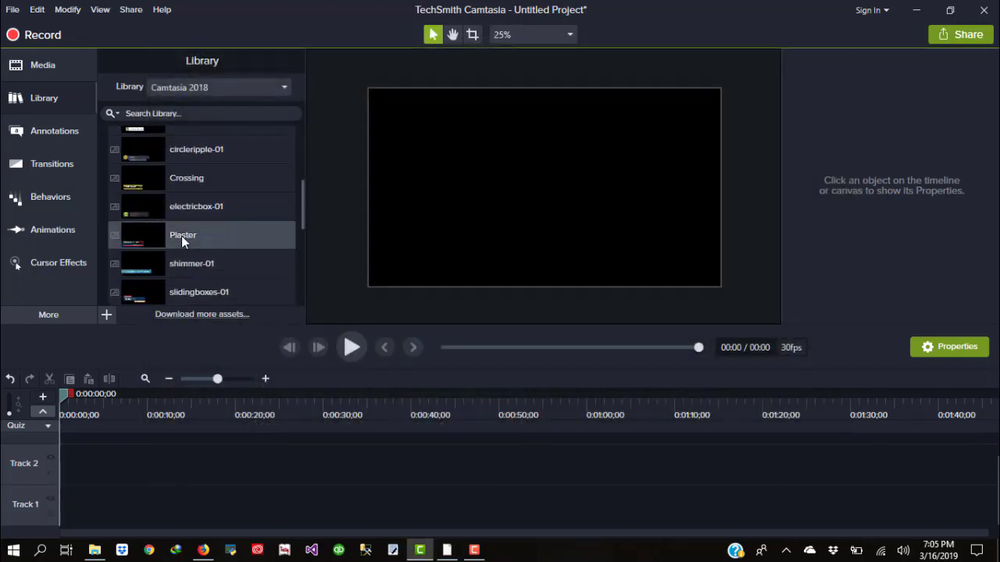
pyautogui.doubleClick(181, 237)
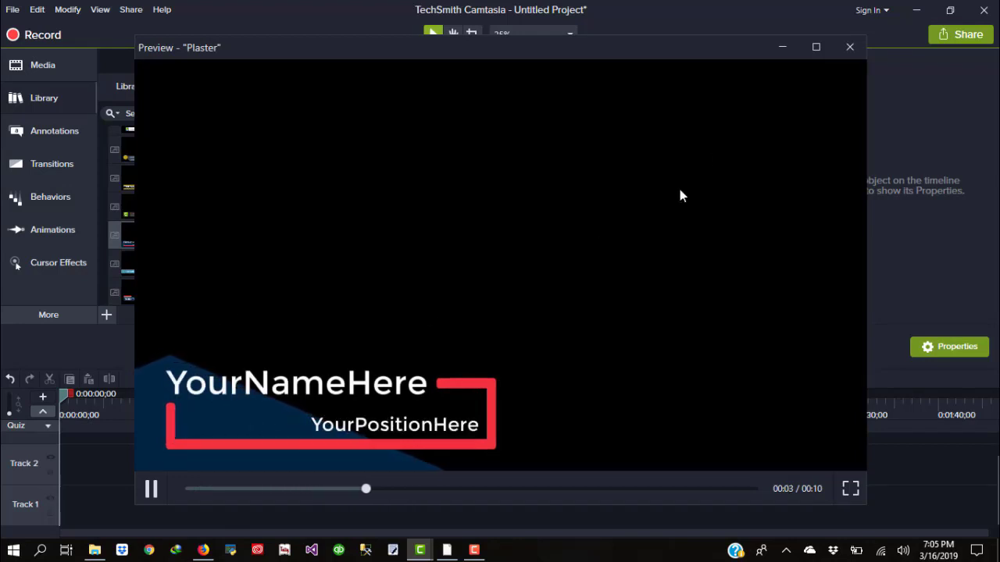
pyautogui.click(842, 49)
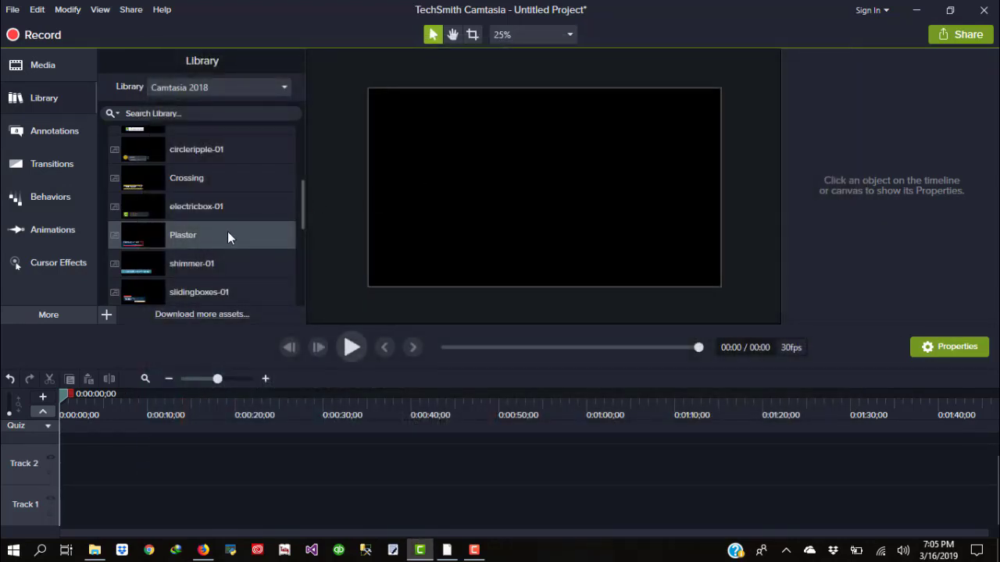
pyautogui.moveTo(228, 232); pyautogui.dragTo(96, 503)
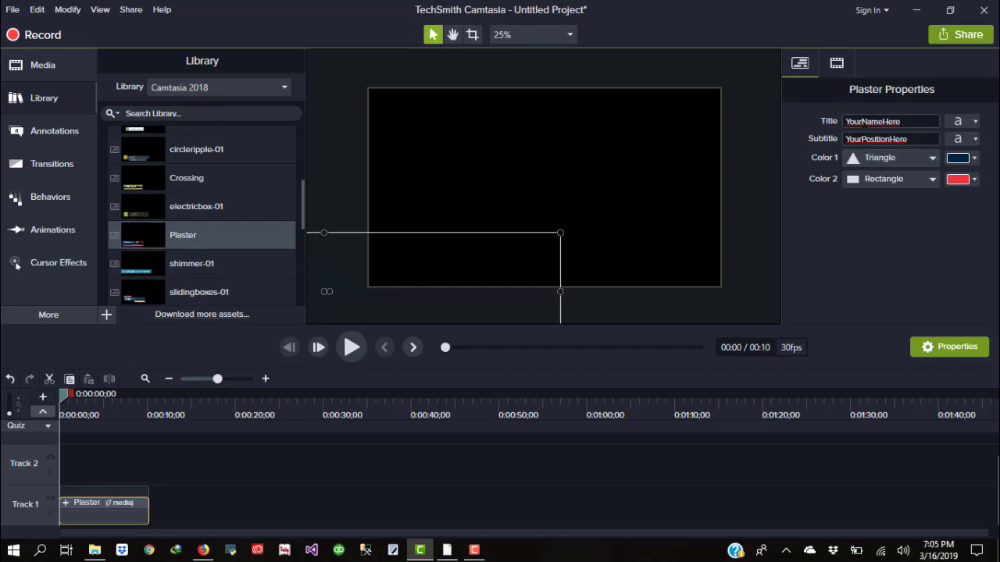
# Step: Set the Plaster lower third's title to "Noodaan" and its subtitle to "official channel"
pyautogui.doubleClick(879, 121)
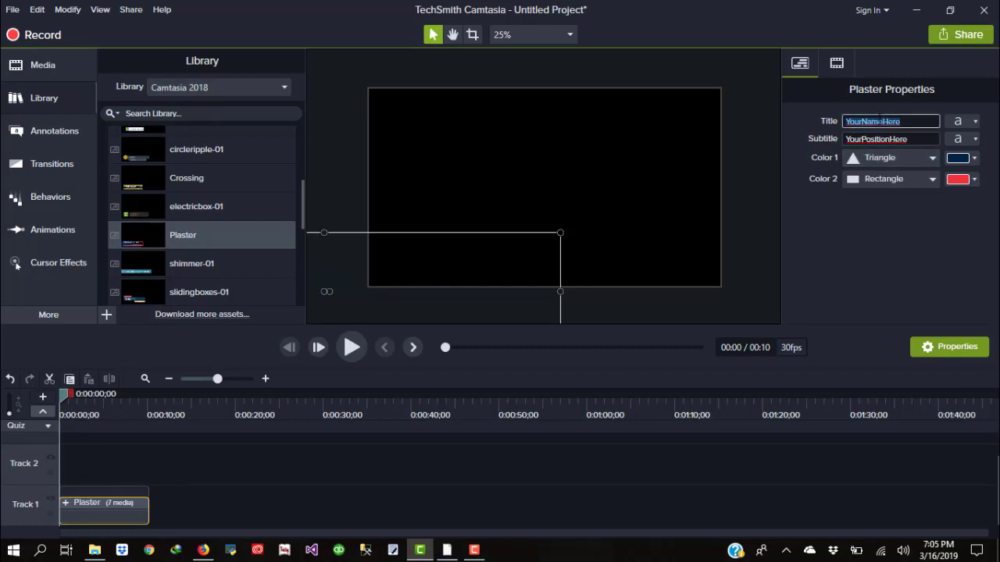
pyautogui.write('Noodaan')
pyautogui.press('Tab')
pyautogui.write('of')
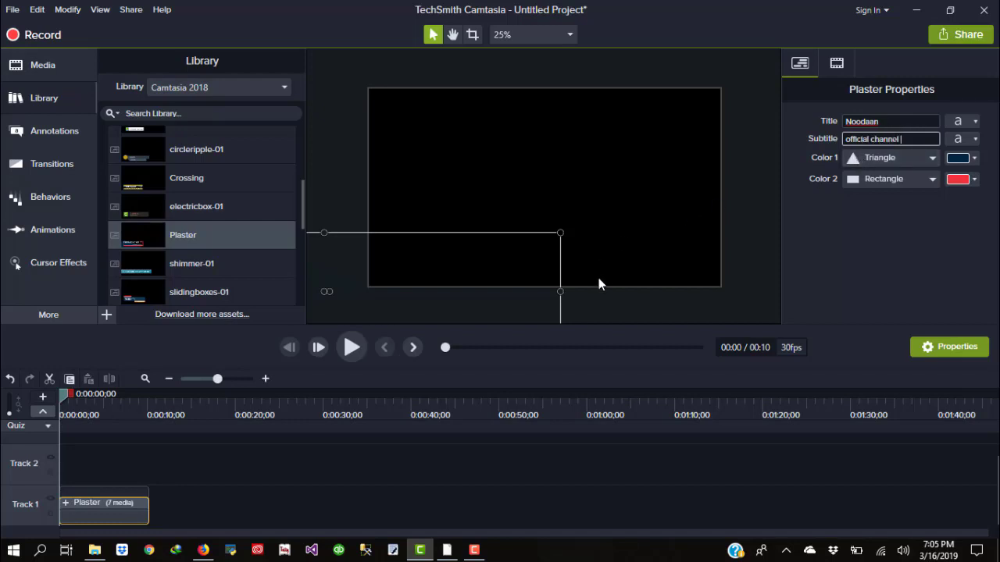
pyautogui.click(537, 283)
pyautogui.click(110, 511)
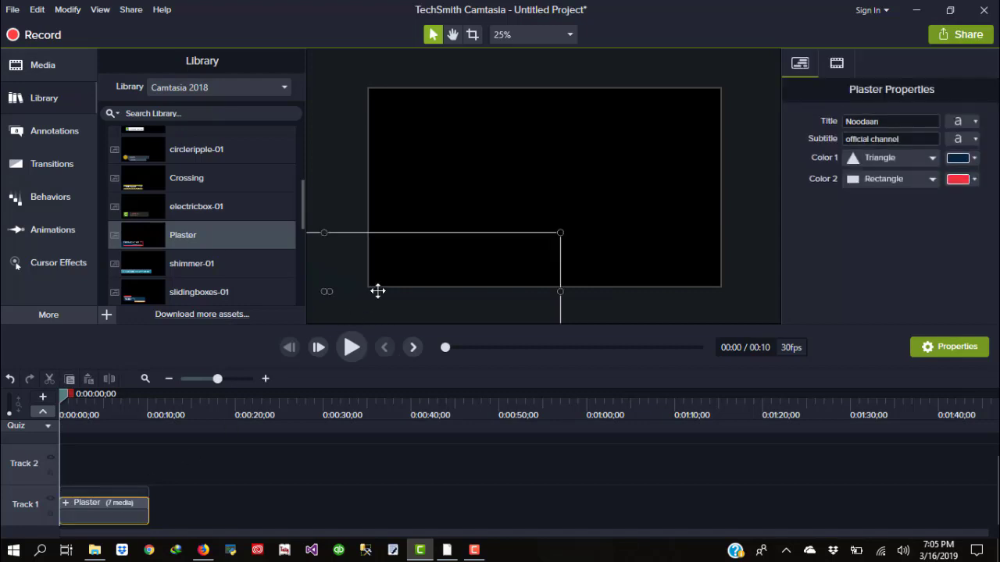
# Step: Move the Plaster lower third into the lower-left corner of the canvas and play the clip to its end
pyautogui.moveTo(377, 290); pyautogui.dragTo(368, 272)
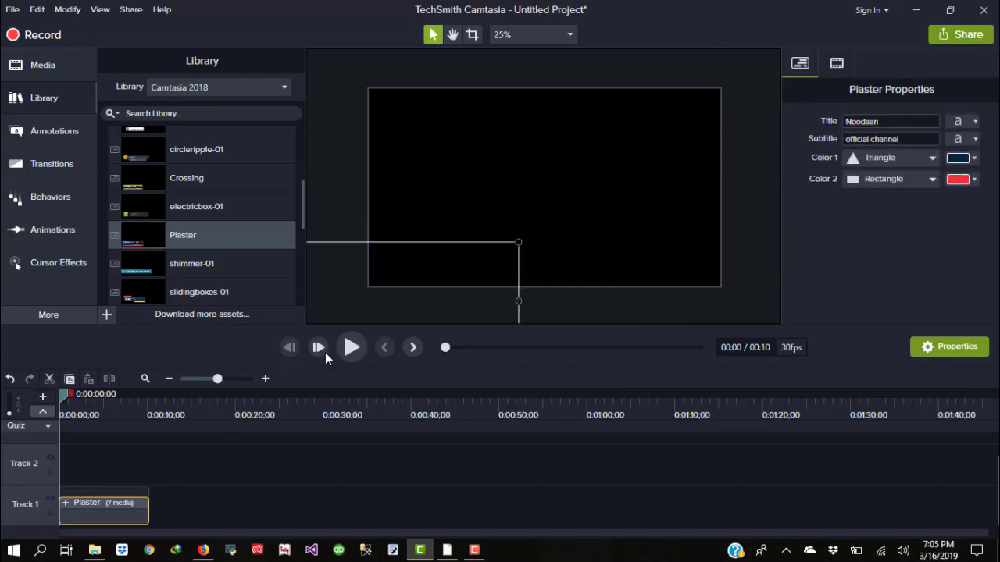
pyautogui.click(351, 349)
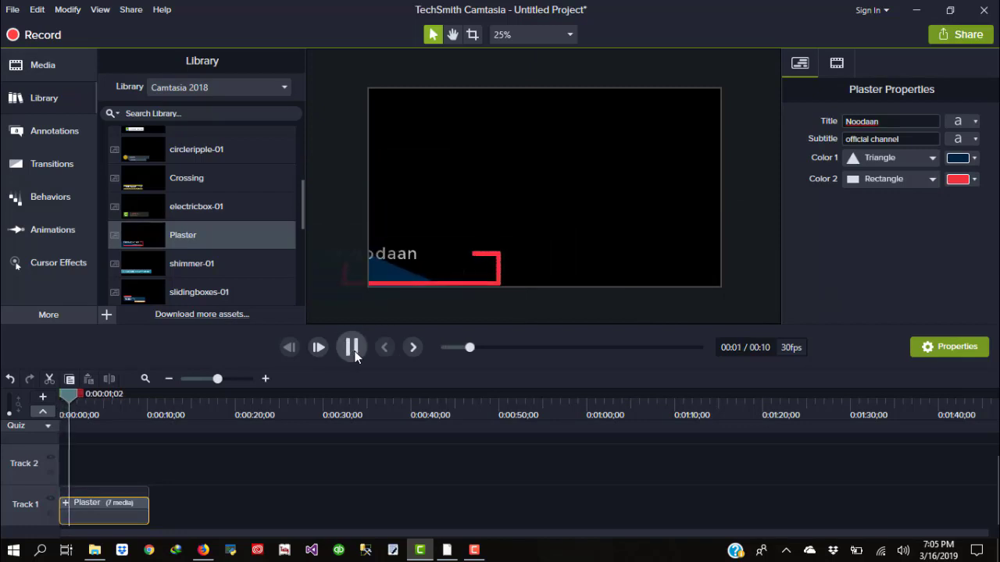
pyautogui.click(351, 348)
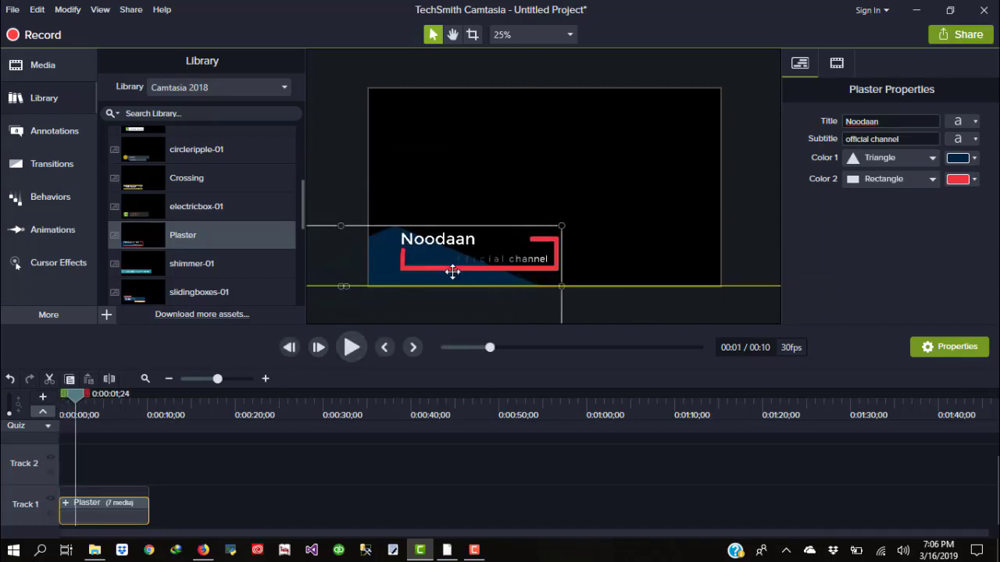
pyautogui.moveTo(452, 271); pyautogui.dragTo(417, 280)
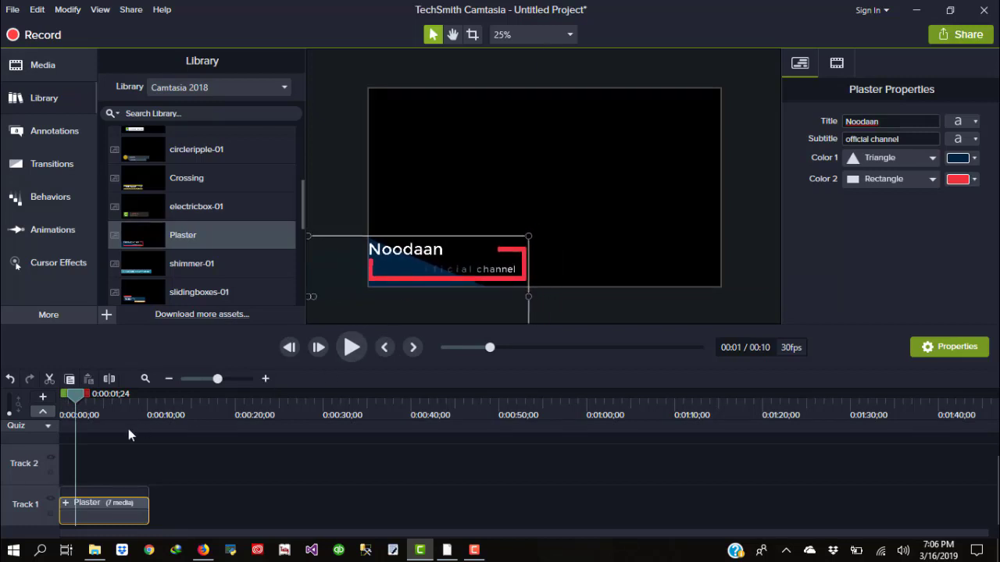
pyautogui.moveTo(86, 394); pyautogui.dragTo(51, 389)
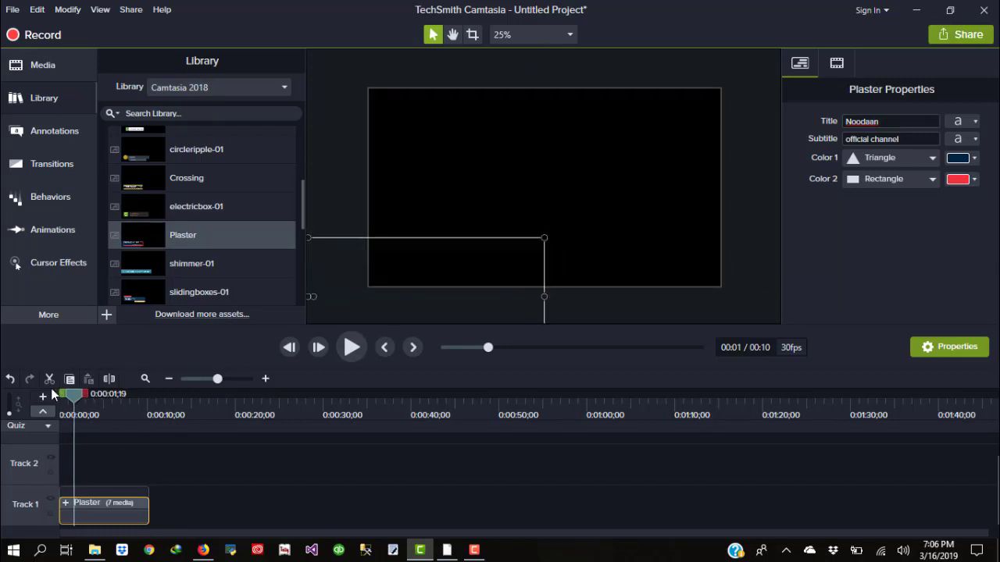
pyautogui.click(350, 352)
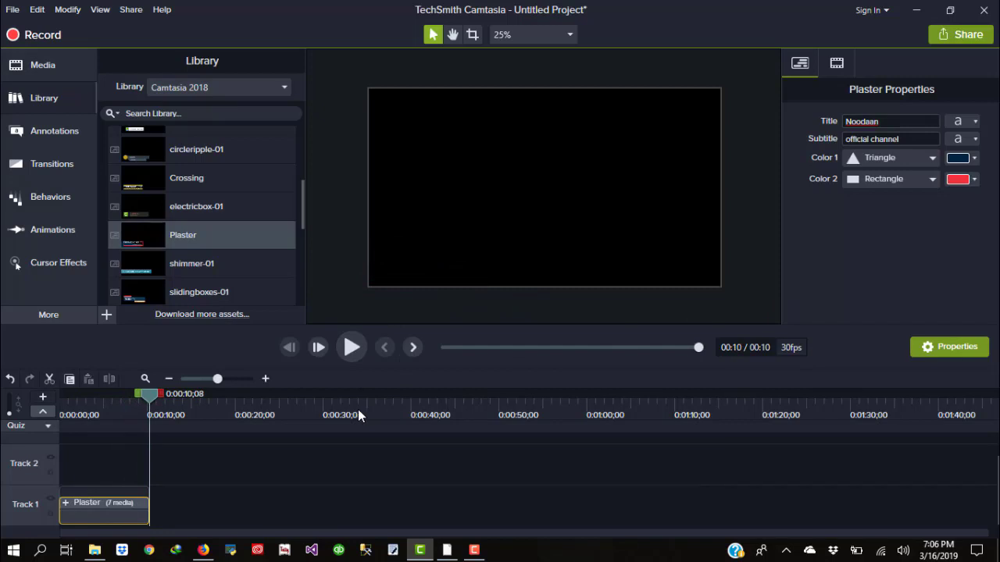
# Step: Collapse the Lower Thirds folder, then look through the tracks in the Music Tracks folder and collapse it
pyautogui.scroll(3, 192, 232)
pyautogui.click(107, 175)
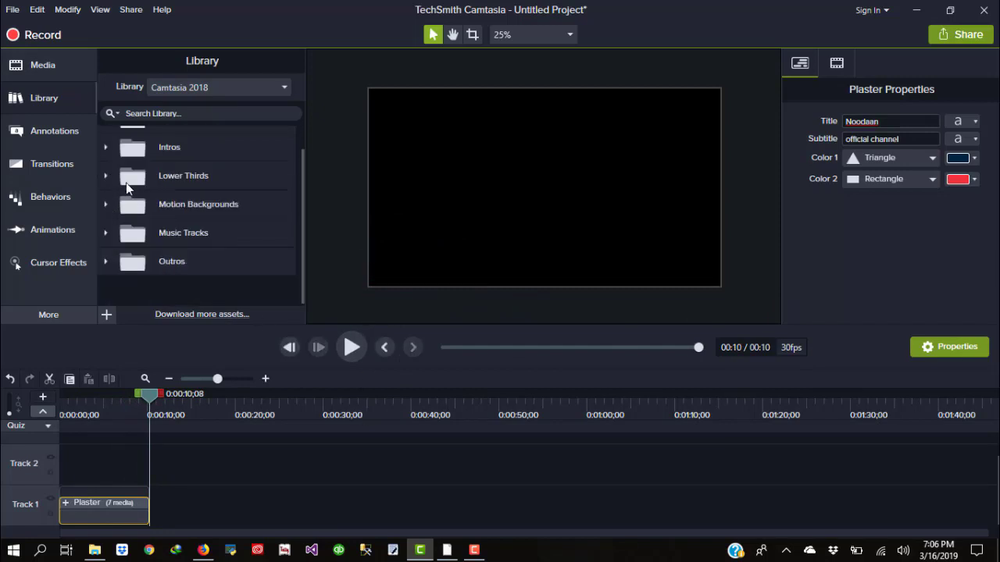
pyautogui.click(175, 234)
pyautogui.scroll(-4, 190, 238)
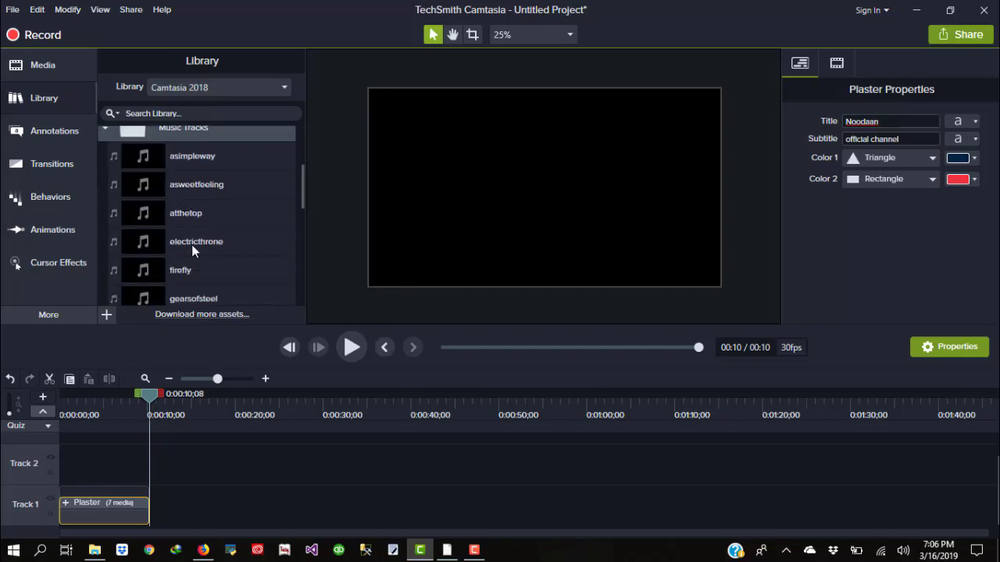
pyautogui.scroll(2, 192, 250)
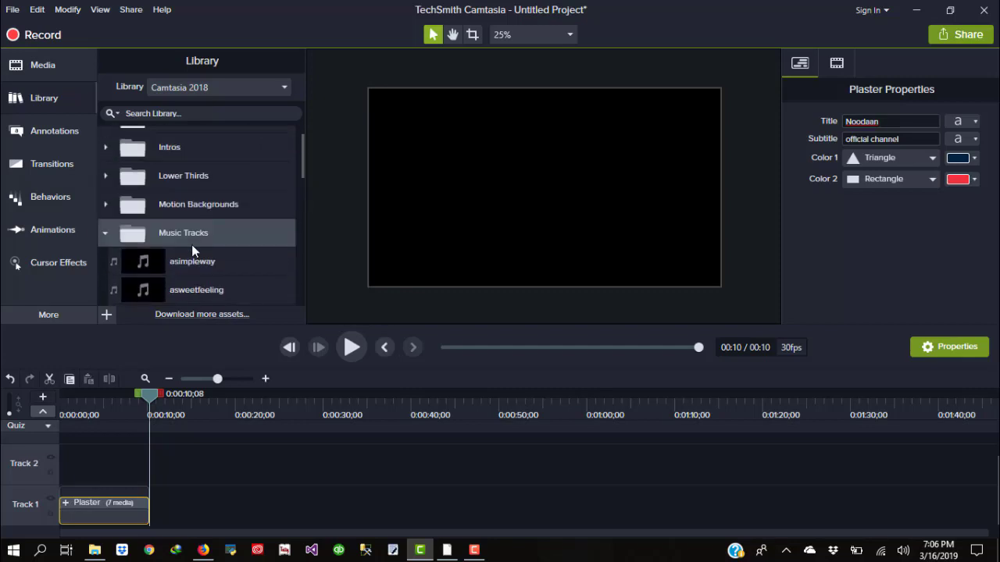
pyautogui.click(106, 233)
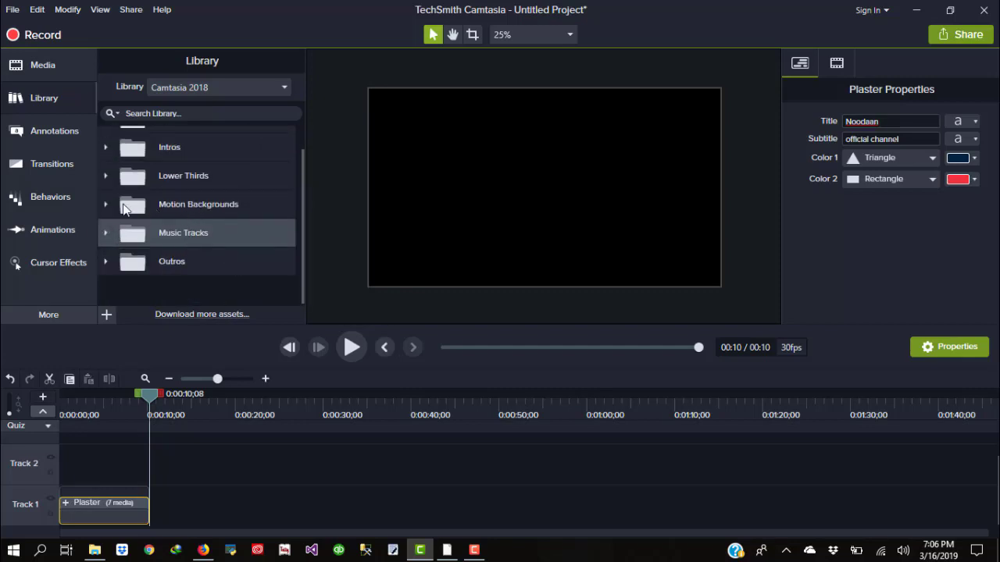
# Step: Expand the library's Motion Backgrounds folder and preview the laptopopen background
pyautogui.click(115, 211)
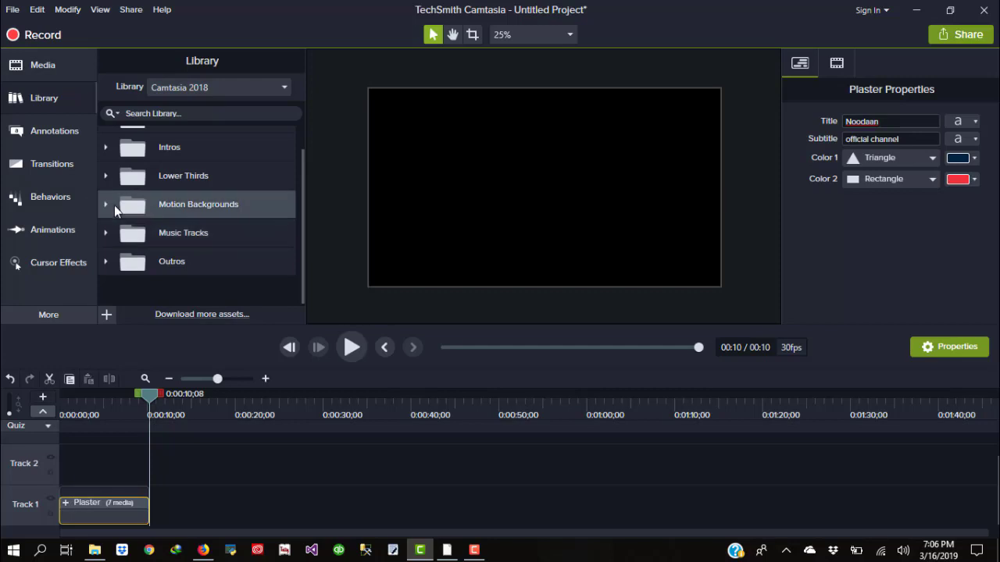
pyautogui.doubleClick(115, 207)
pyautogui.scroll(-3, 201, 248)
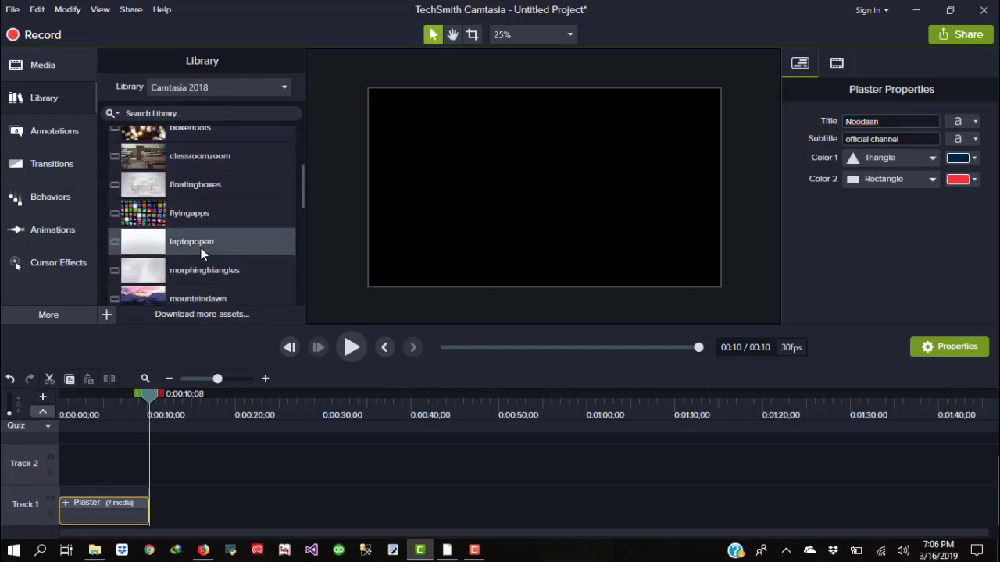
pyautogui.doubleClick(201, 247)
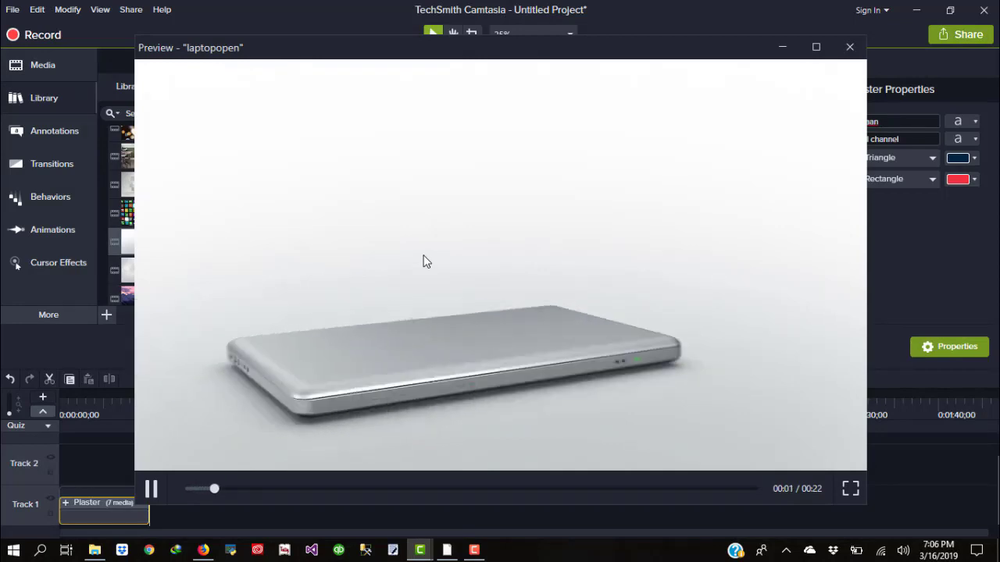
pyautogui.click(850, 47)
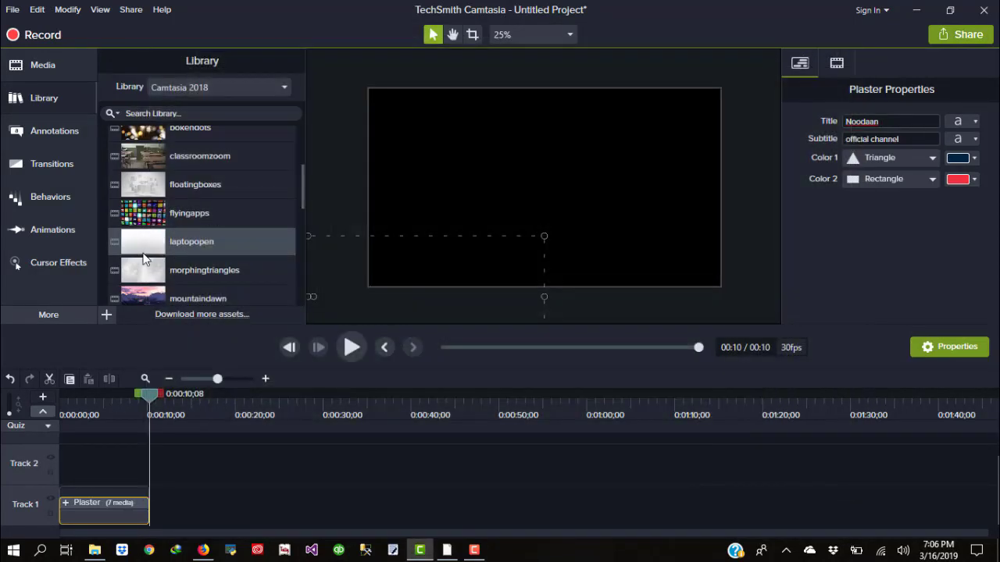
# Step: Preview the mountaindawn and neonstocks motion backgrounds
pyautogui.scroll(-1, 143, 258)
pyautogui.doubleClick(148, 262)
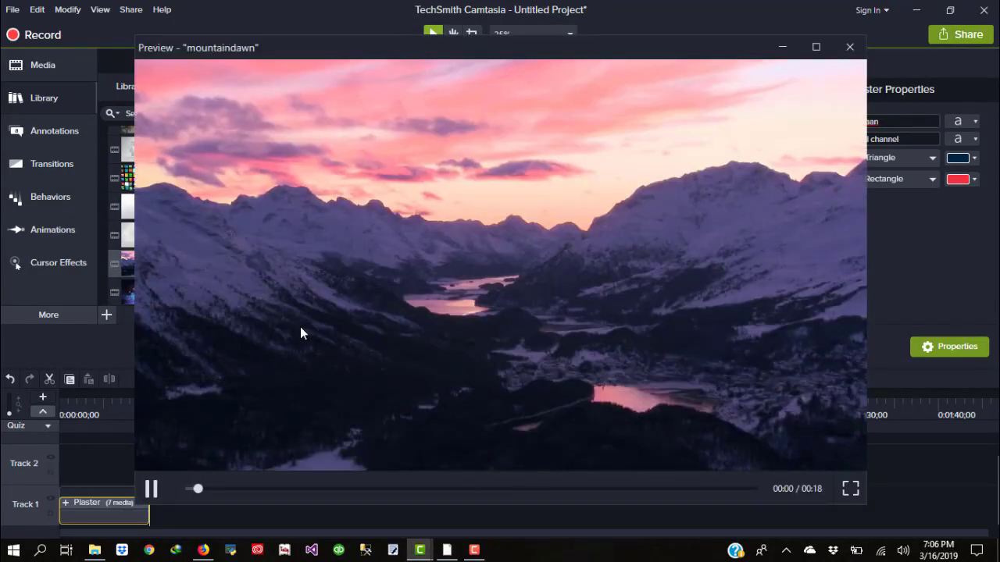
pyautogui.click(849, 47)
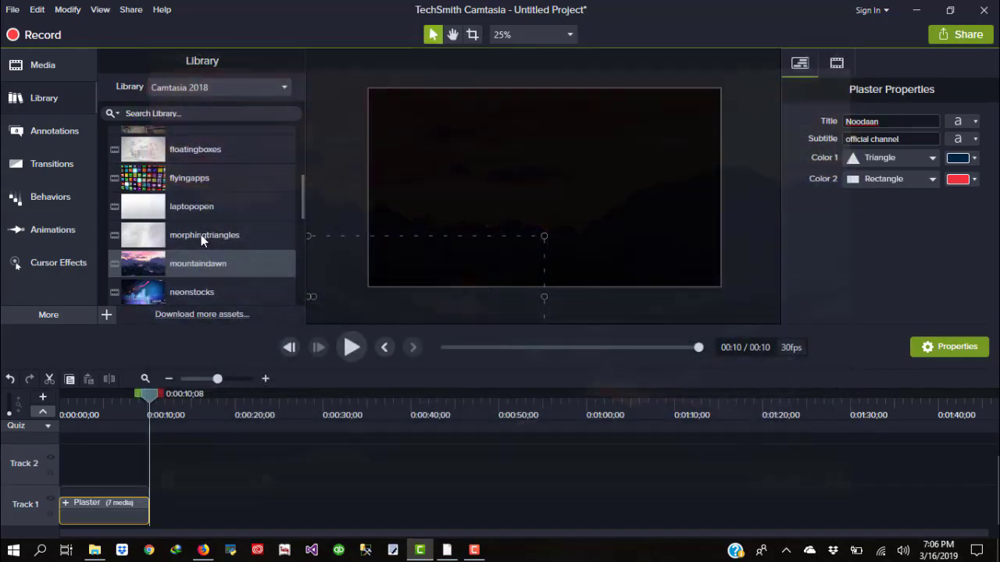
pyautogui.scroll(-1, 116, 274)
pyautogui.doubleClick(149, 266)
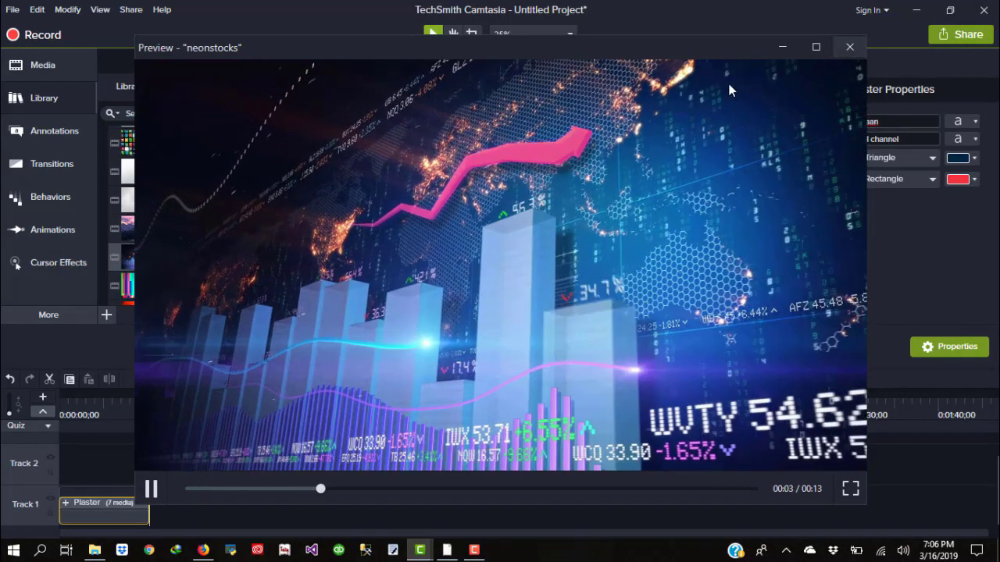
pyautogui.press('Escape')
# Step: Preview the spinningcounter background, add it to Track 1 directly after the Plaster clip, and show its frame at 0:00:12;28
pyautogui.scroll(-3, 165, 226)
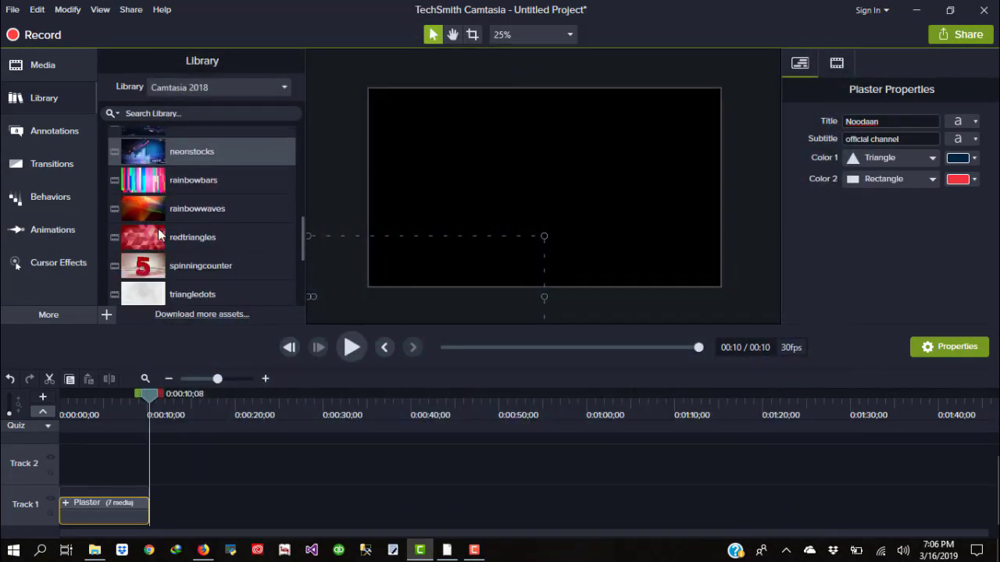
pyautogui.scroll(-1, 159, 235)
pyautogui.doubleClick(159, 234)
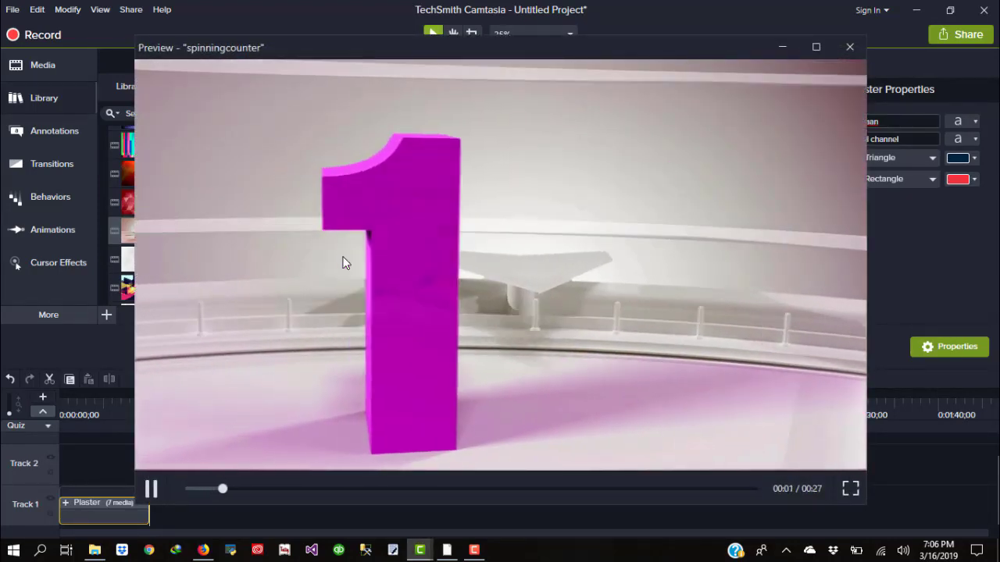
pyautogui.click(851, 46)
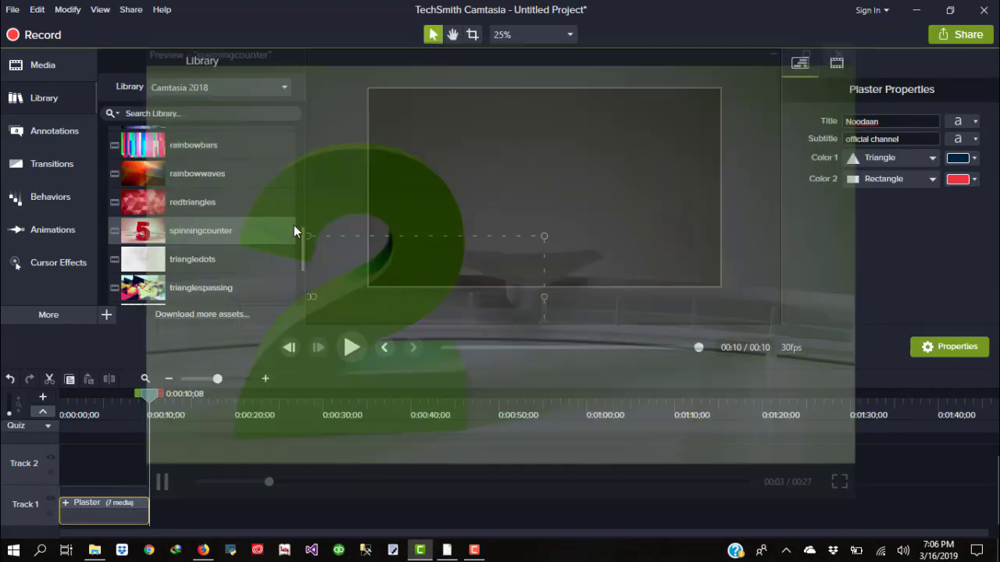
pyautogui.moveTo(205, 401); pyautogui.dragTo(148, 508)
pyautogui.moveTo(161, 399); pyautogui.dragTo(173, 395)
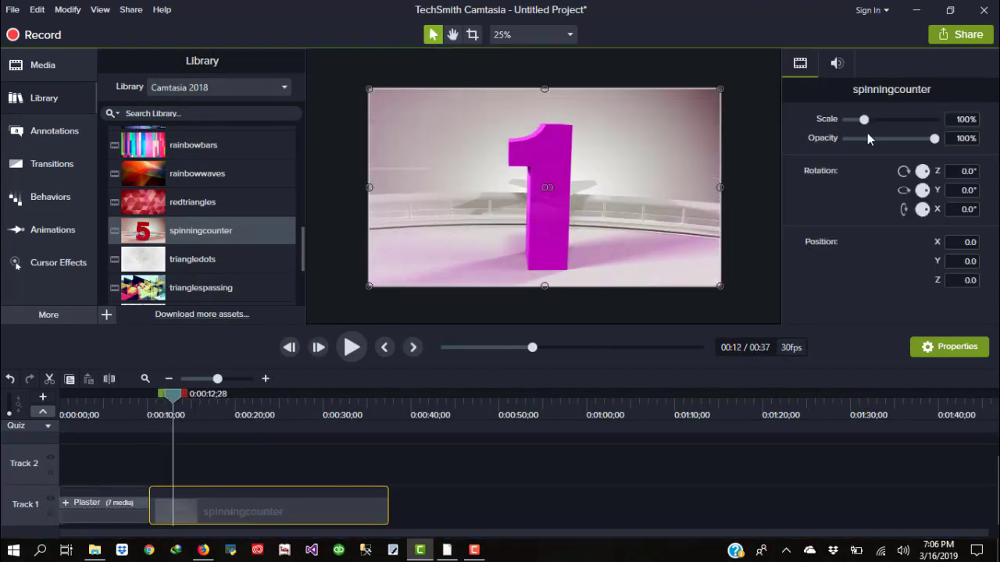